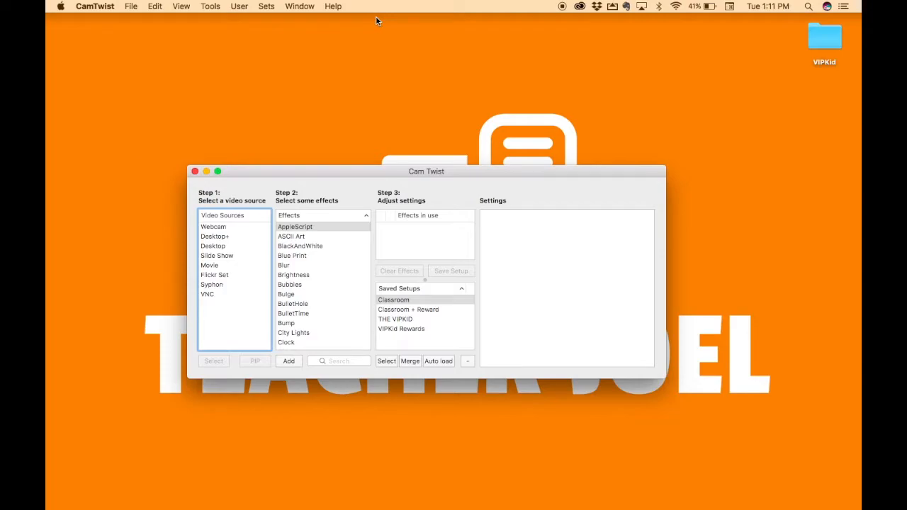
- Show the video preview window and add the Webcam source with FaceTime HD Camera as its camera
click(188, 9)
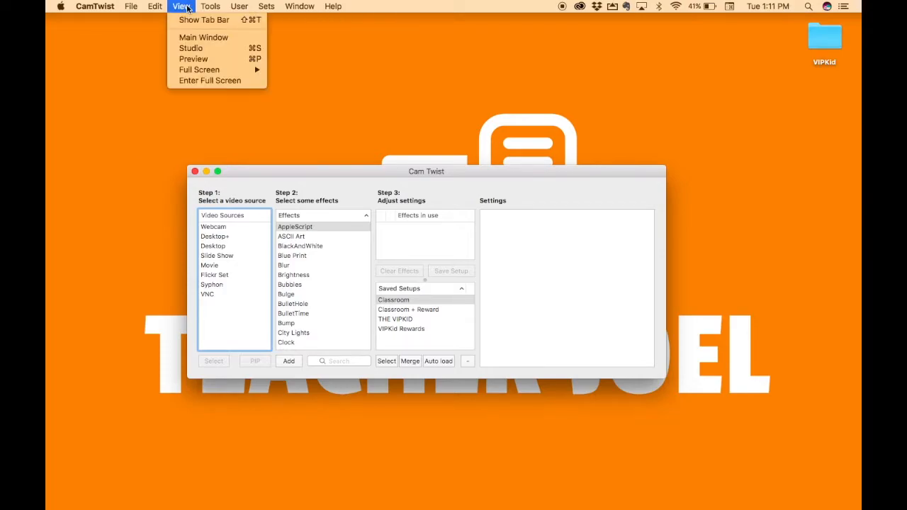
click(192, 60)
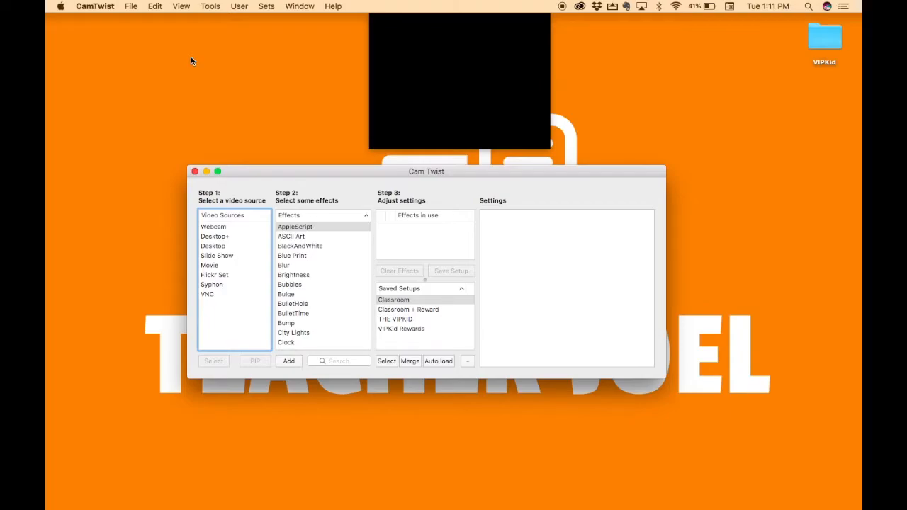
double_click(219, 228)
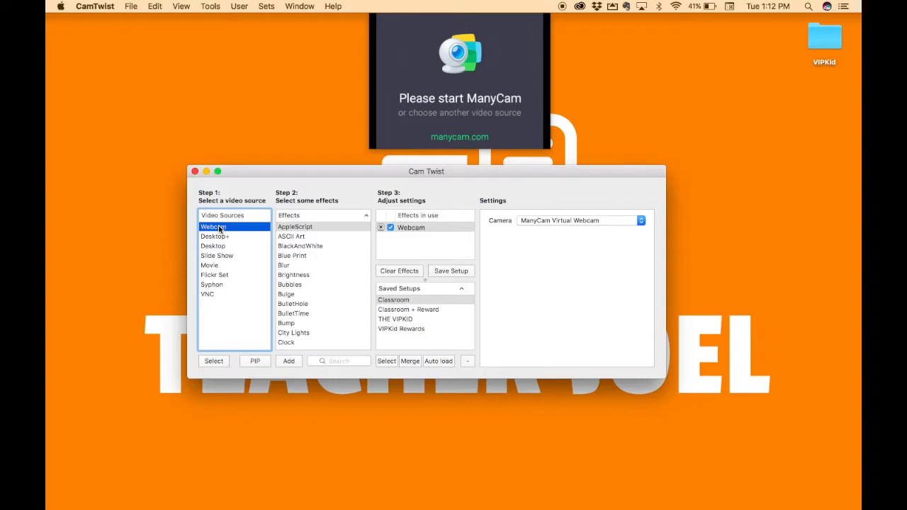
click(579, 224)
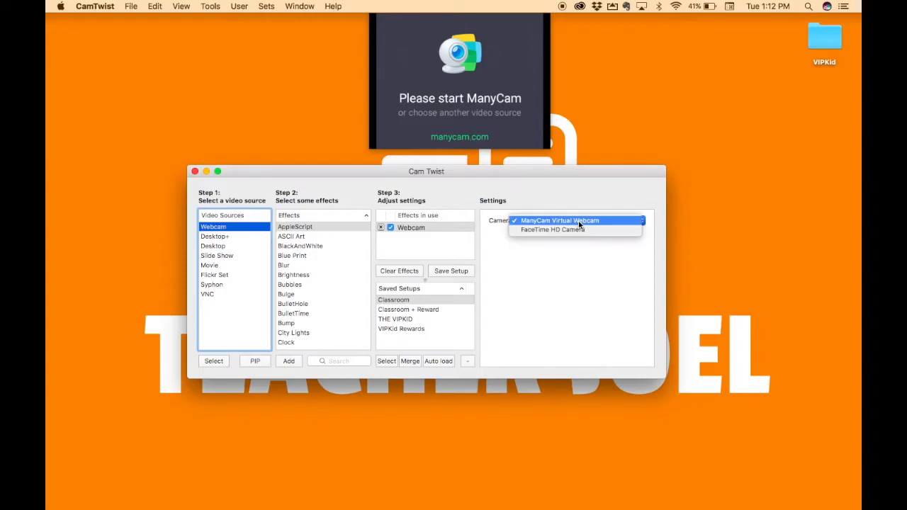
click(577, 230)
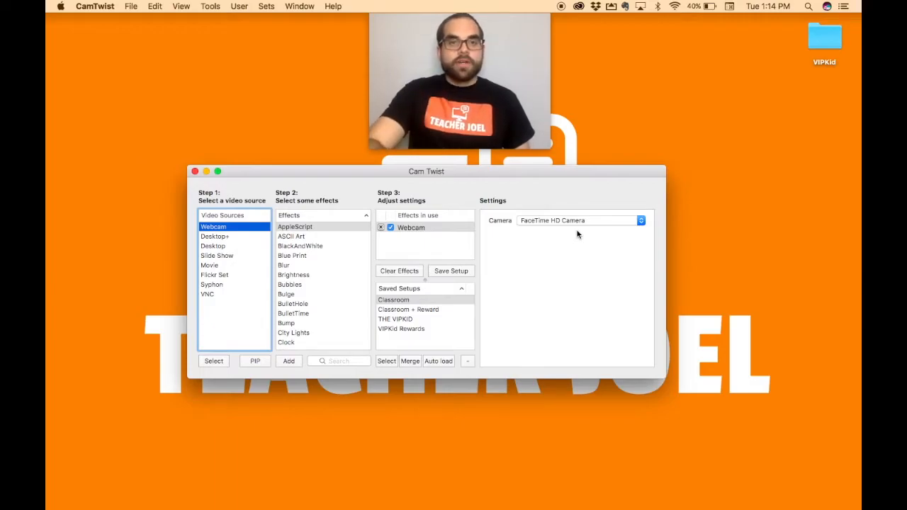
- Add the Image Overlay effect on top of the webcam video
scroll(315, 308, down, 5)
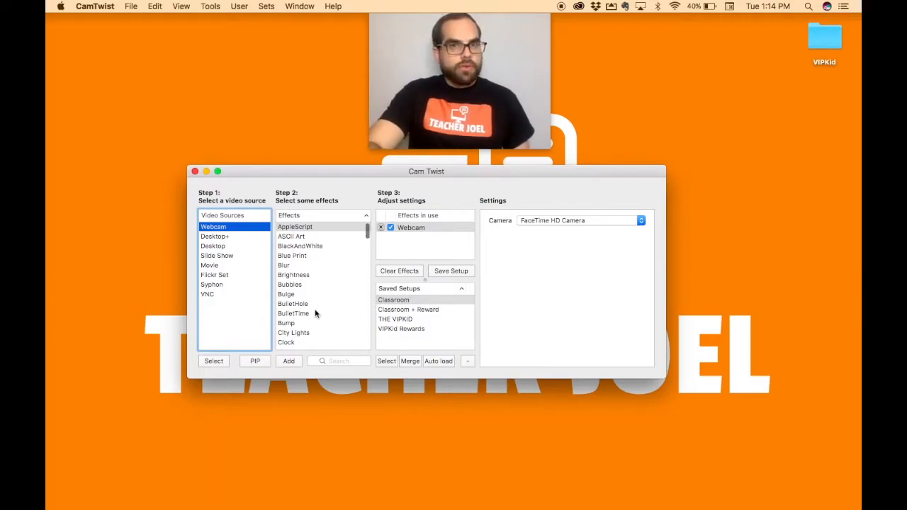
scroll(315, 311, down, 8)
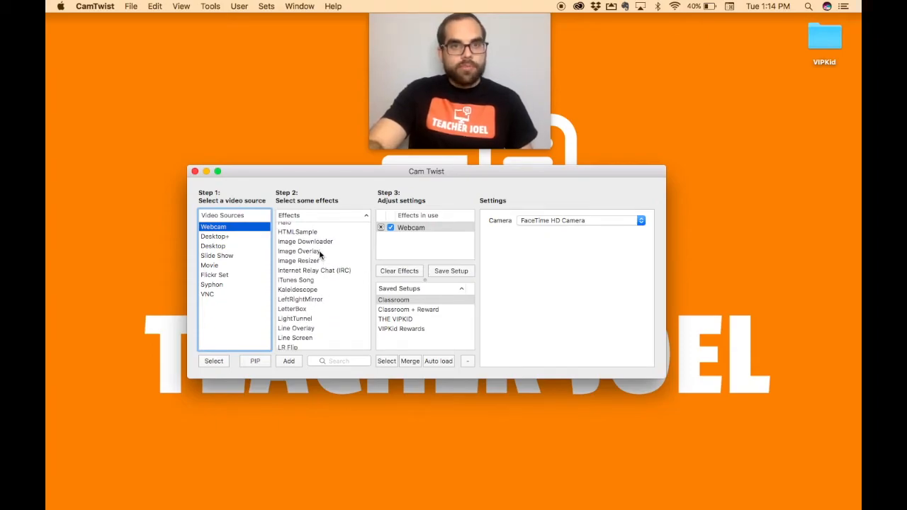
double_click(319, 254)
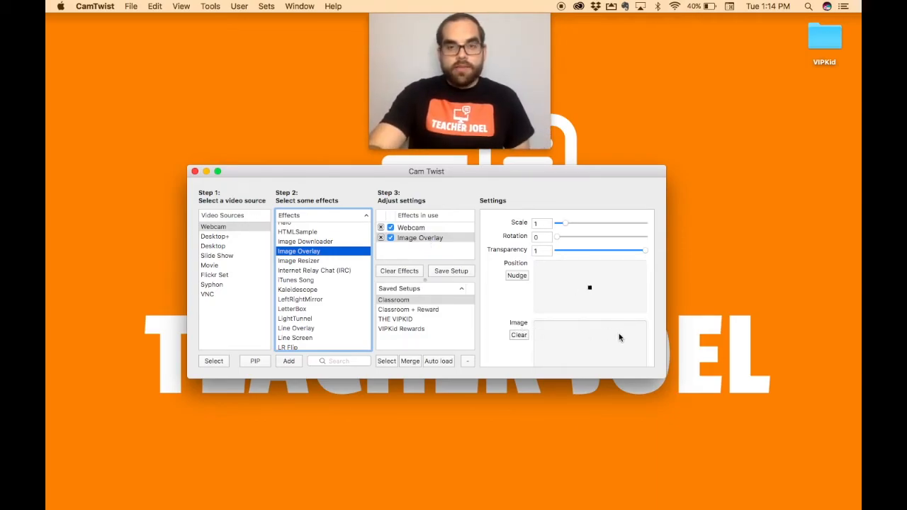
- Use VIPKid Border.png from the desktop's VIPKid folder as the Image Overlay picture, and close the folder window
scroll(622, 329, down, 3)
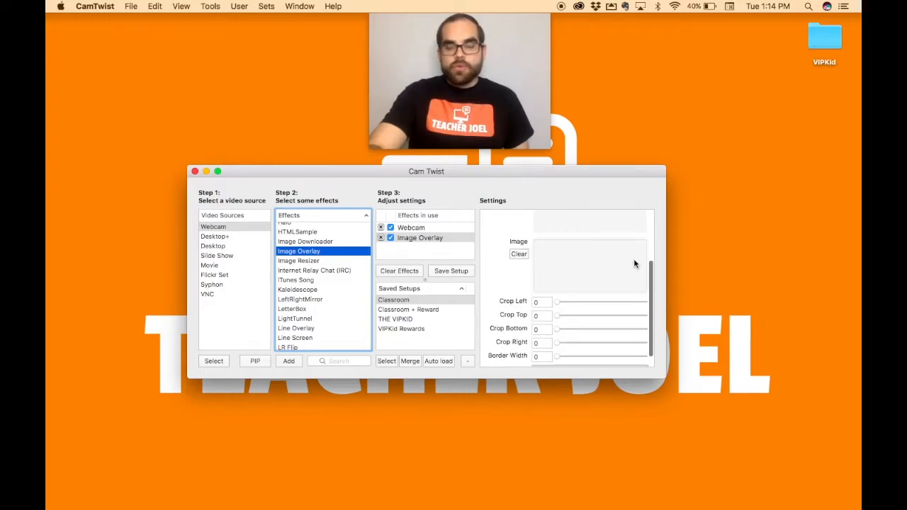
click(835, 41)
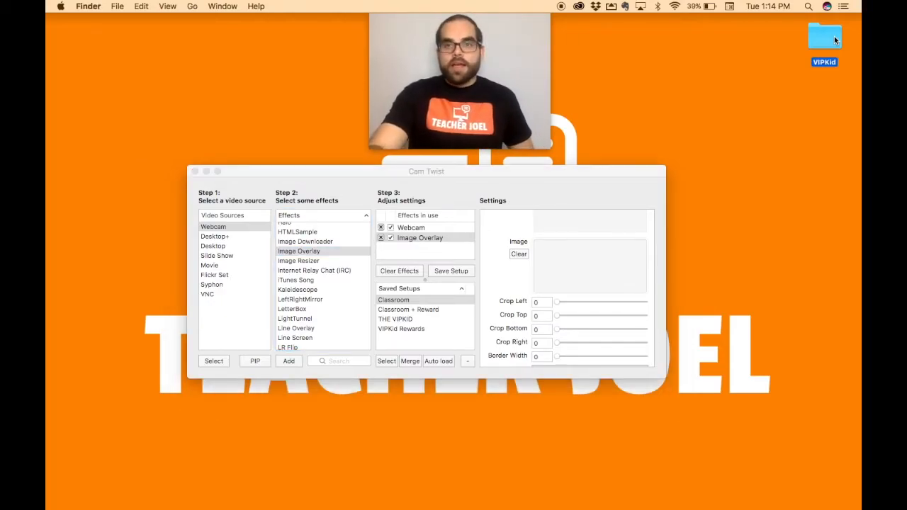
double_click(826, 39)
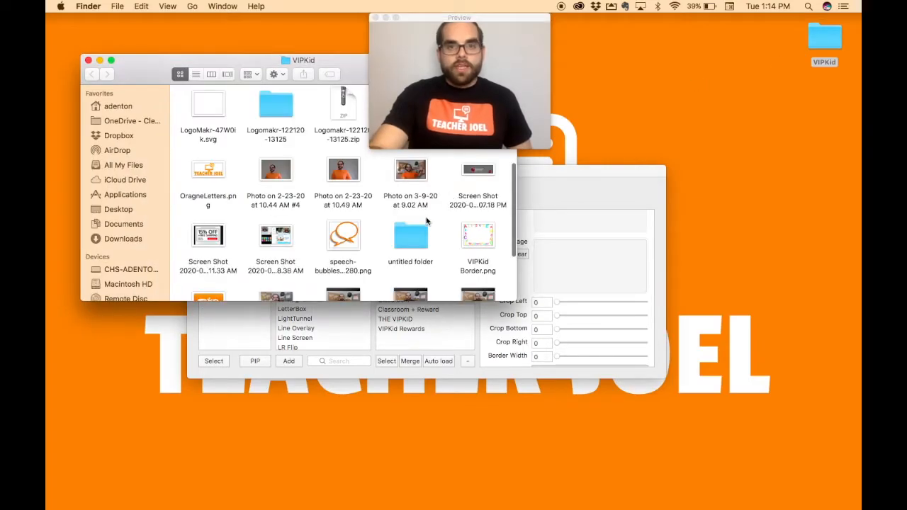
double_click(472, 234)
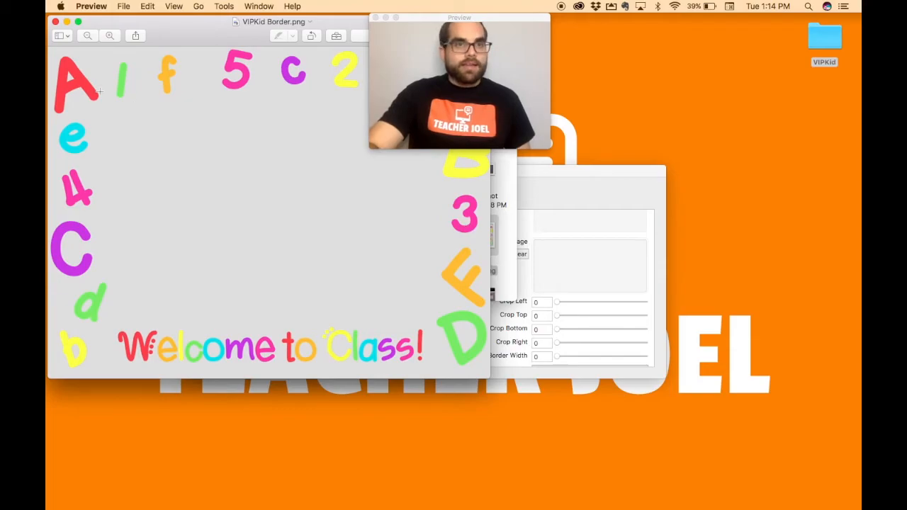
click(91, 6)
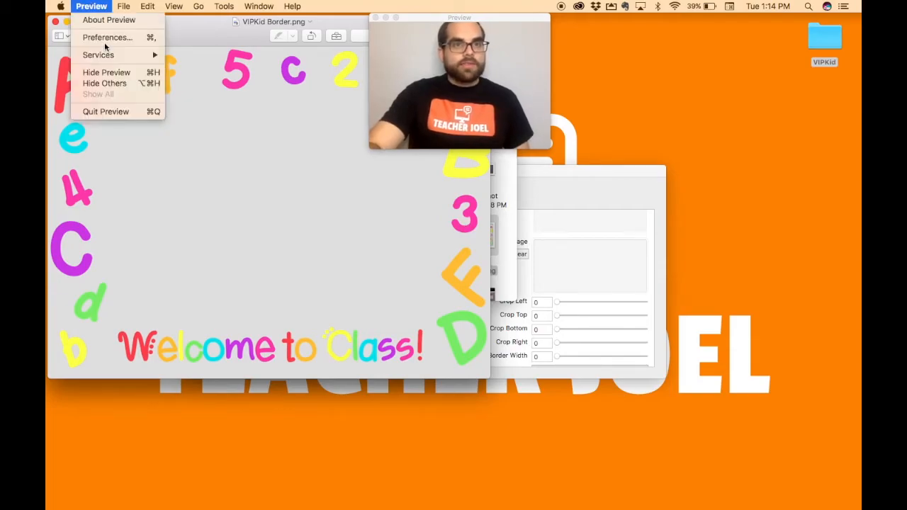
click(117, 110)
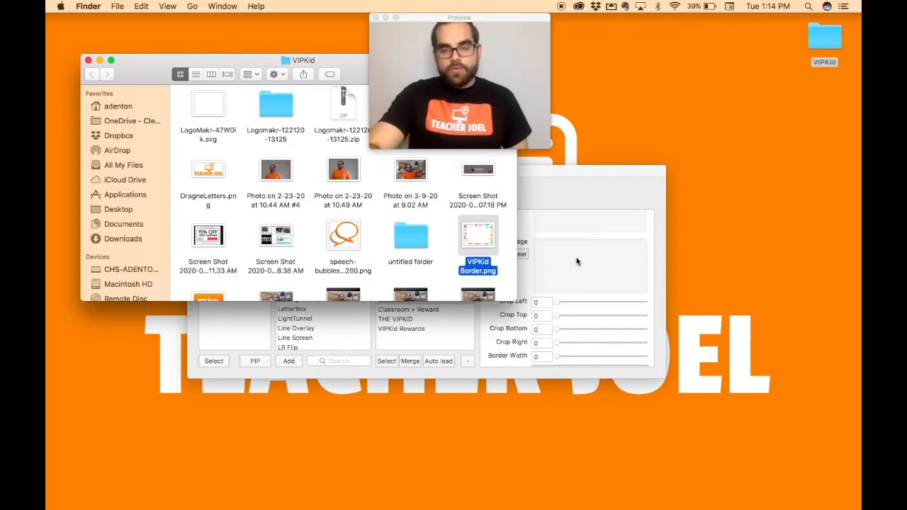
drag(486, 240, 587, 260)
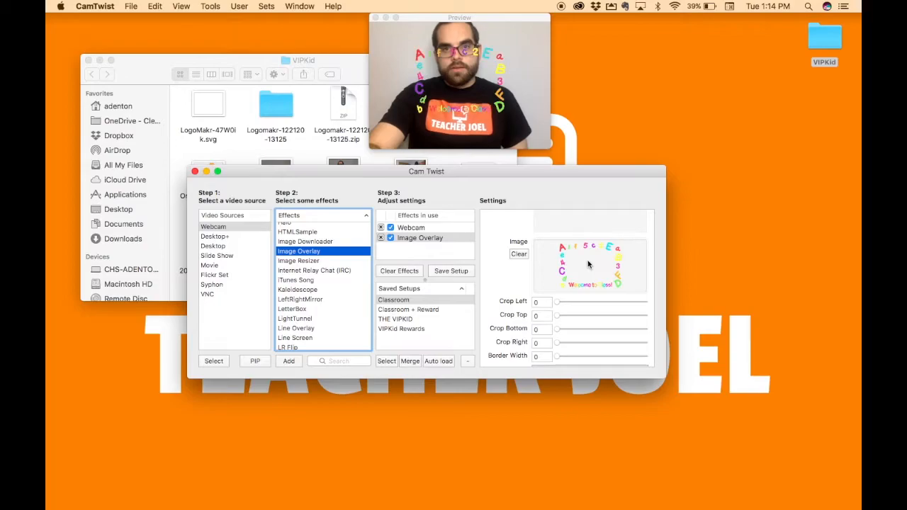
click(88, 60)
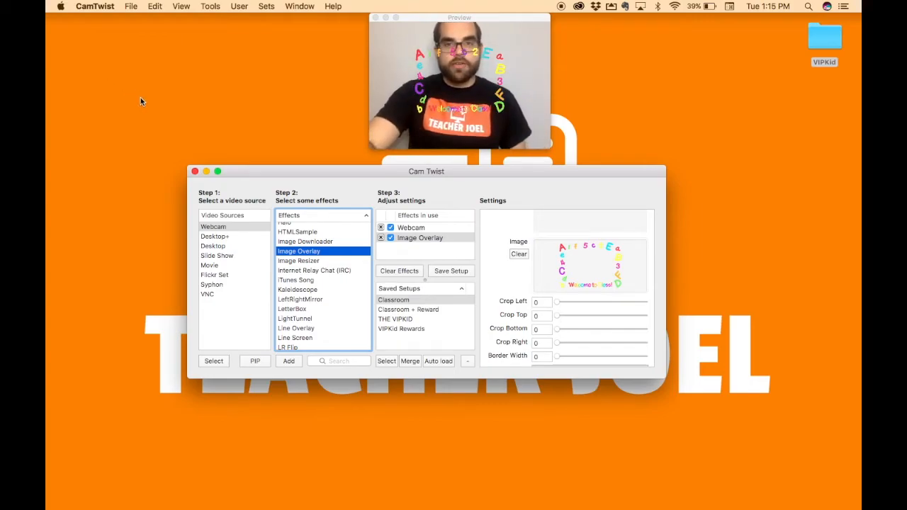
- Enlarge the border overlay to a scale of about 1.953 so that it frames the whole webcam picture
scroll(520, 247, up, 5)
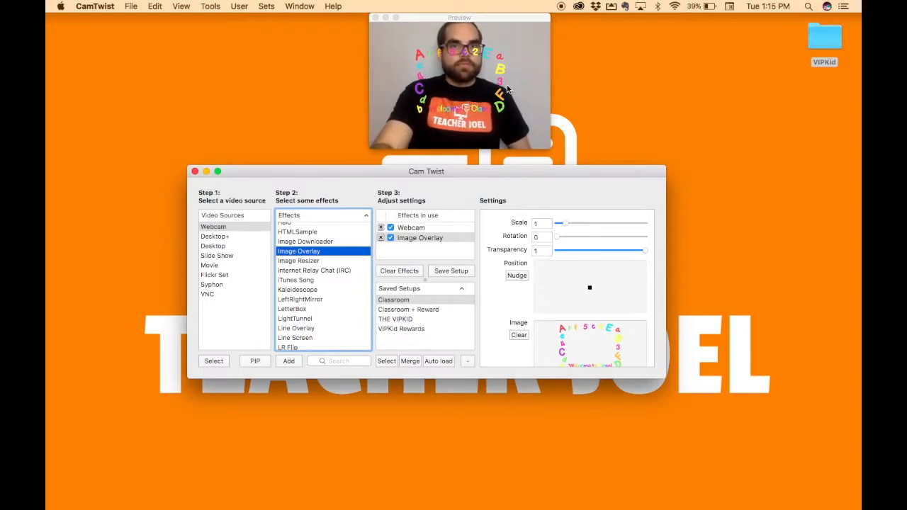
click(507, 55)
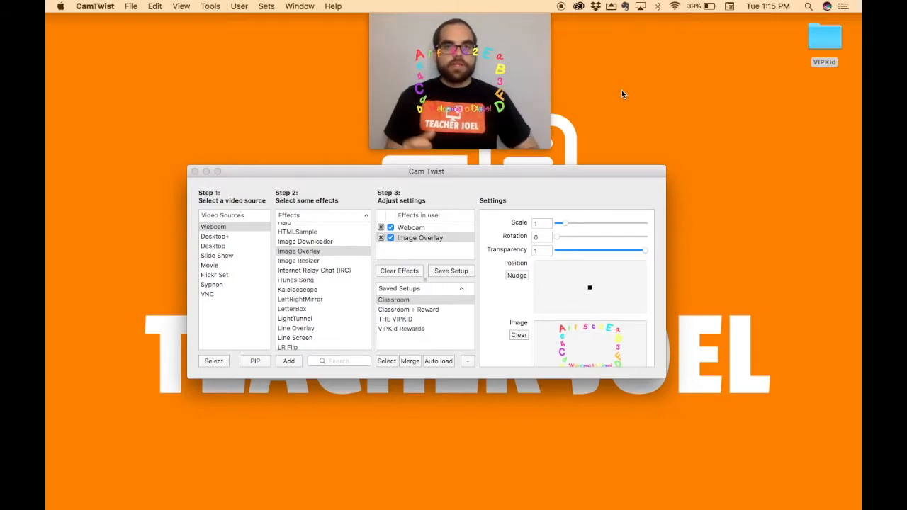
click(566, 225)
drag(565, 225, 575, 225)
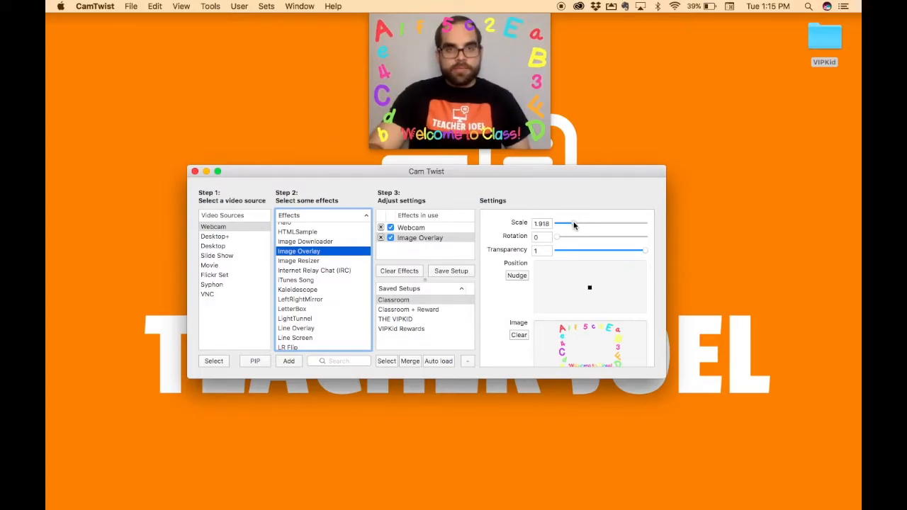
drag(573, 225, 574, 225)
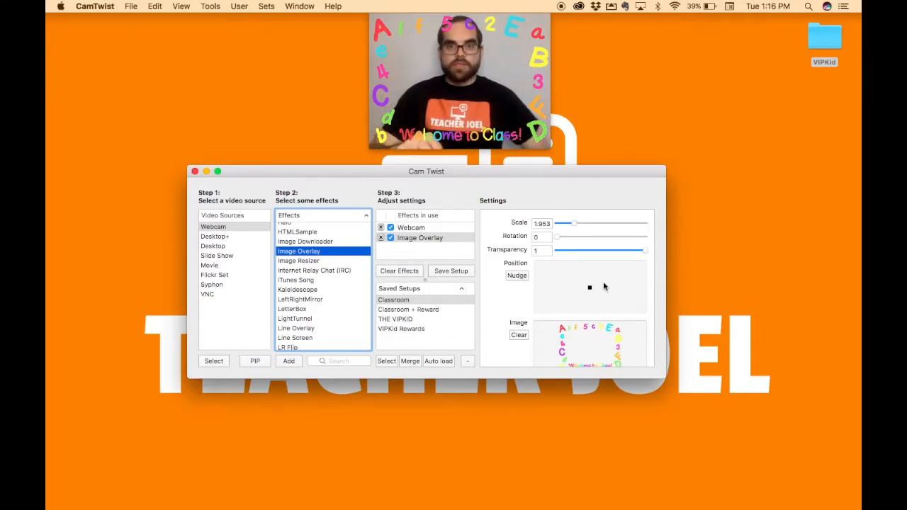
- Crop the "Welcome to Class!" line off the border overlay by setting Crop Top to about 0.158
scroll(612, 310, down, 5)
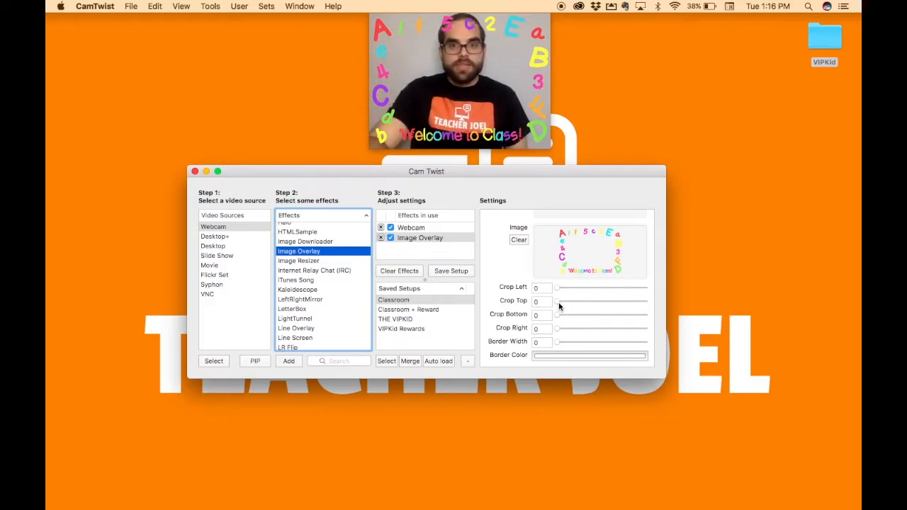
drag(559, 306, 572, 306)
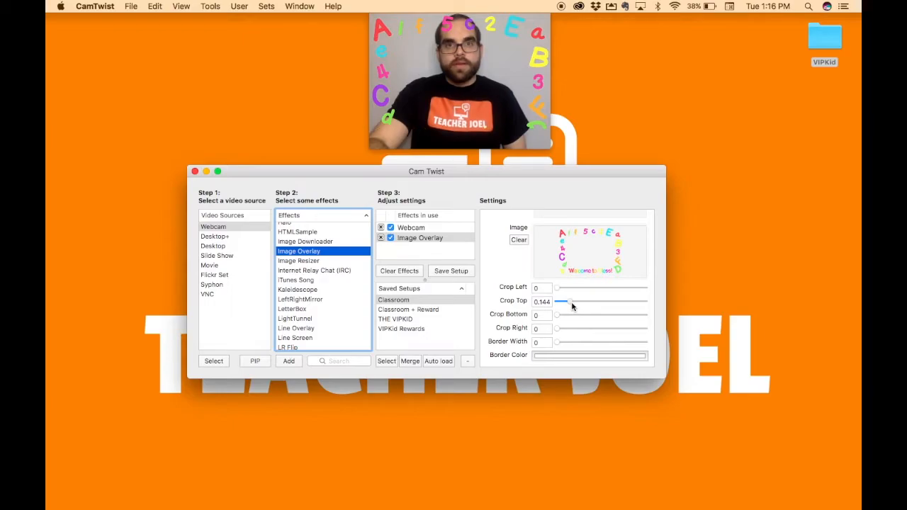
drag(572, 306, 572, 306)
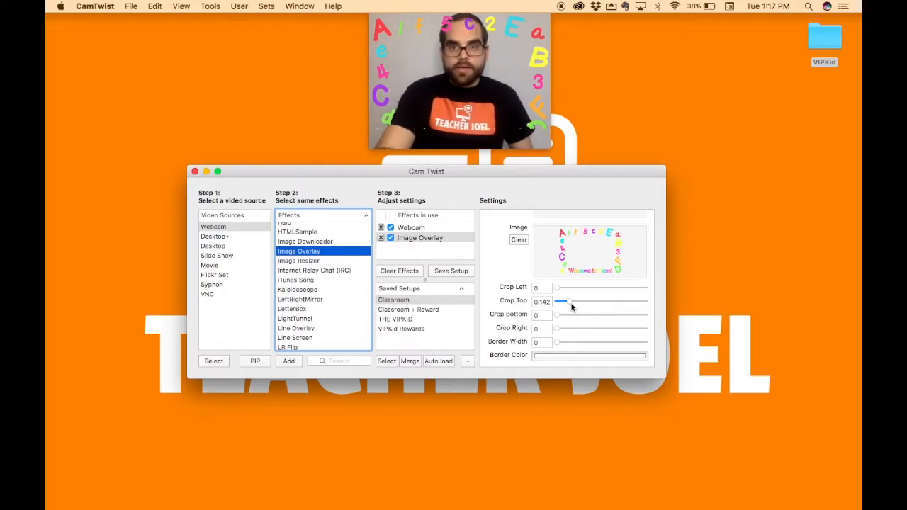
drag(571, 305, 572, 306)
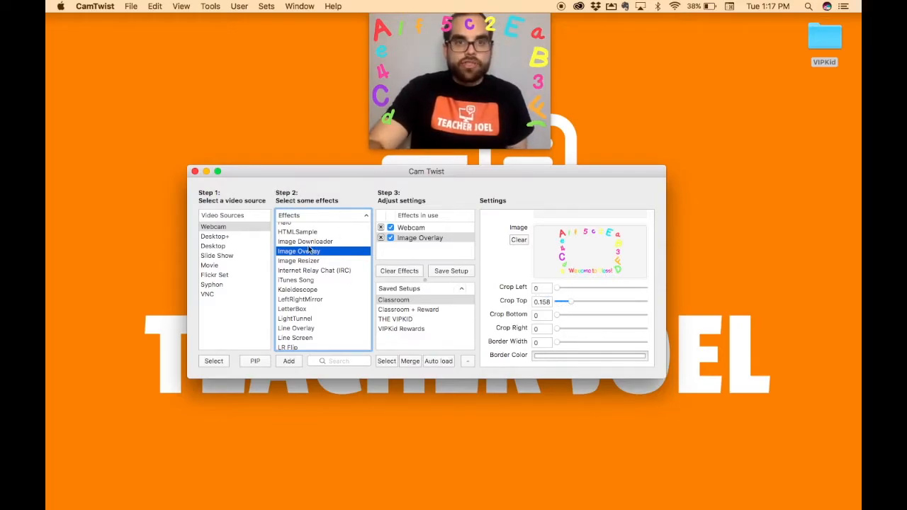
- Add the Text effect to the effects in use
scroll(334, 294, down, 10)
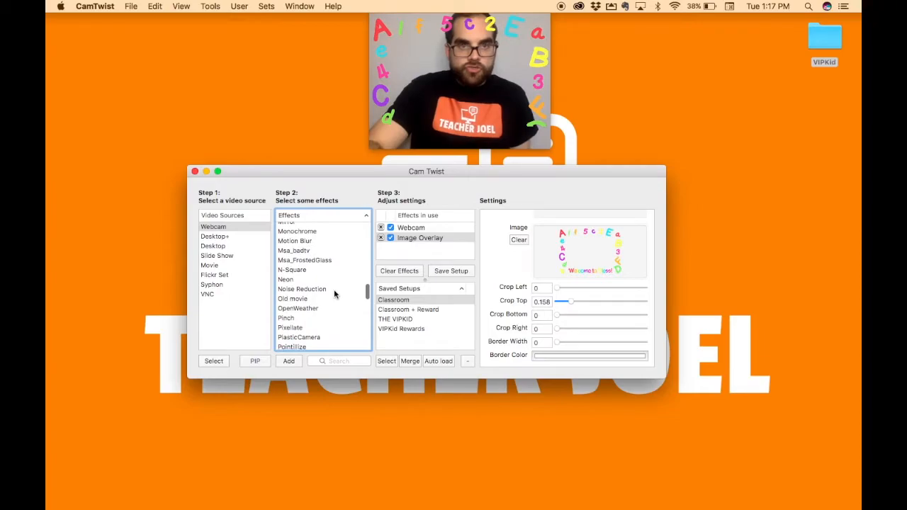
scroll(335, 294, down, 10)
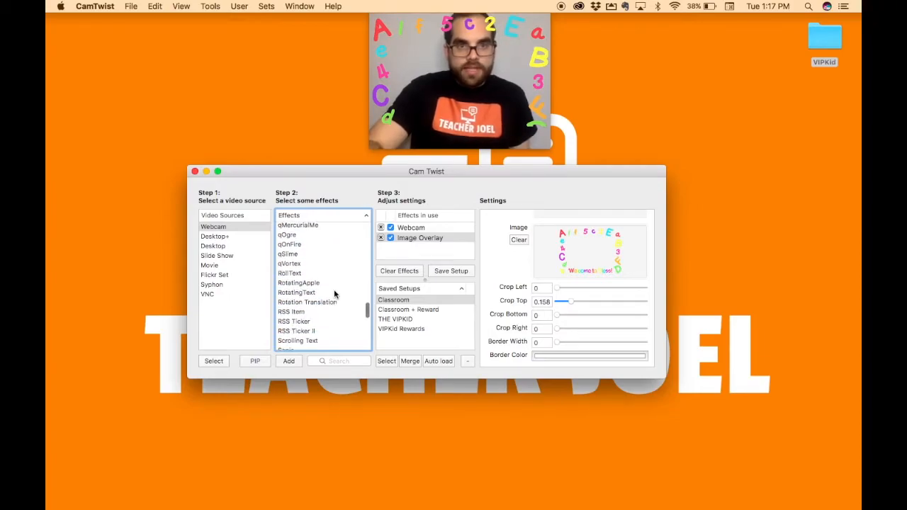
scroll(335, 294, down, 10)
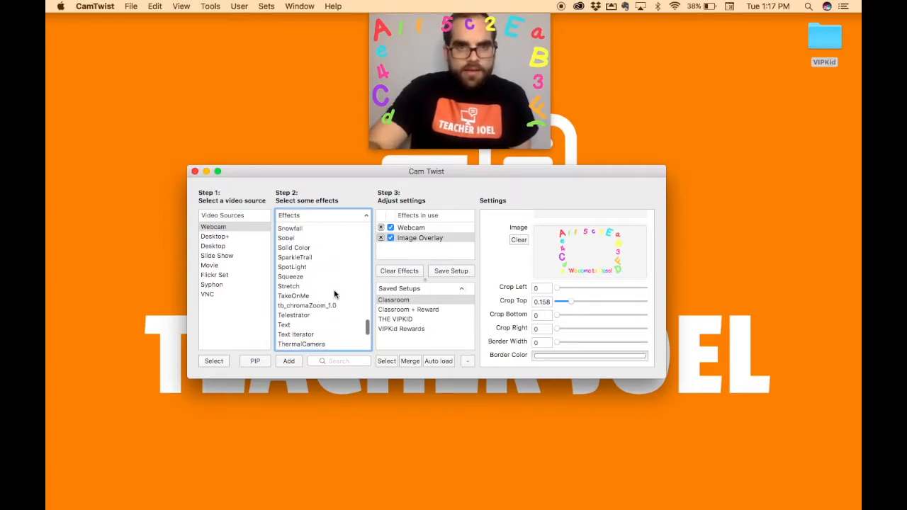
scroll(326, 296, down, 2)
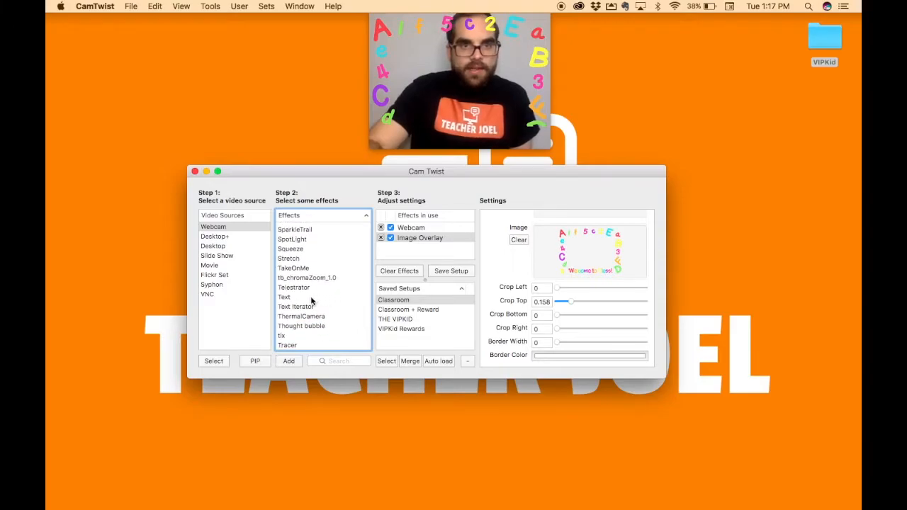
click(309, 299)
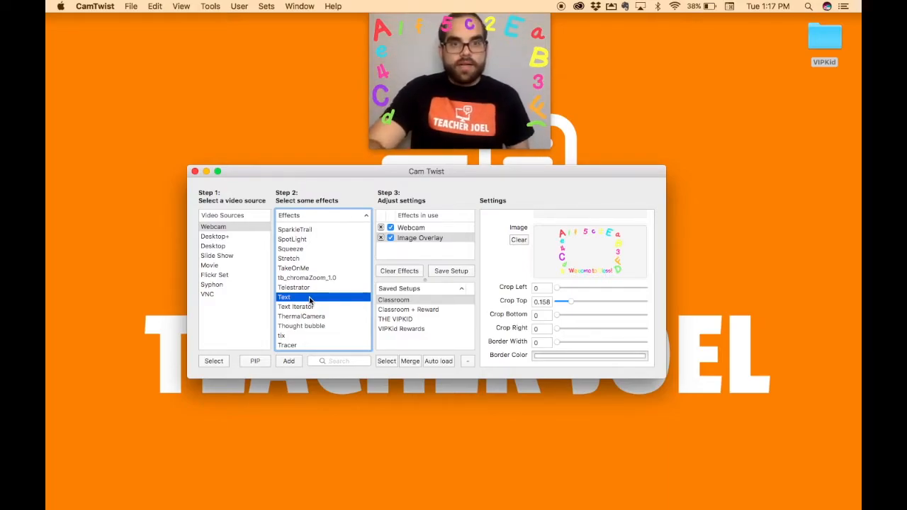
double_click(309, 297)
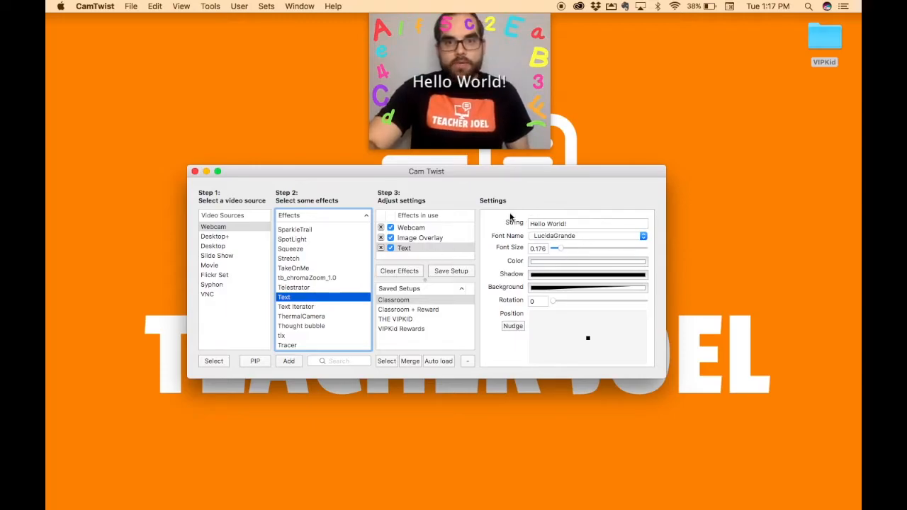
- Replace the Text effect's string with "Teacher" followed by the teacher's first name
click(585, 224)
drag(585, 224, 495, 223)
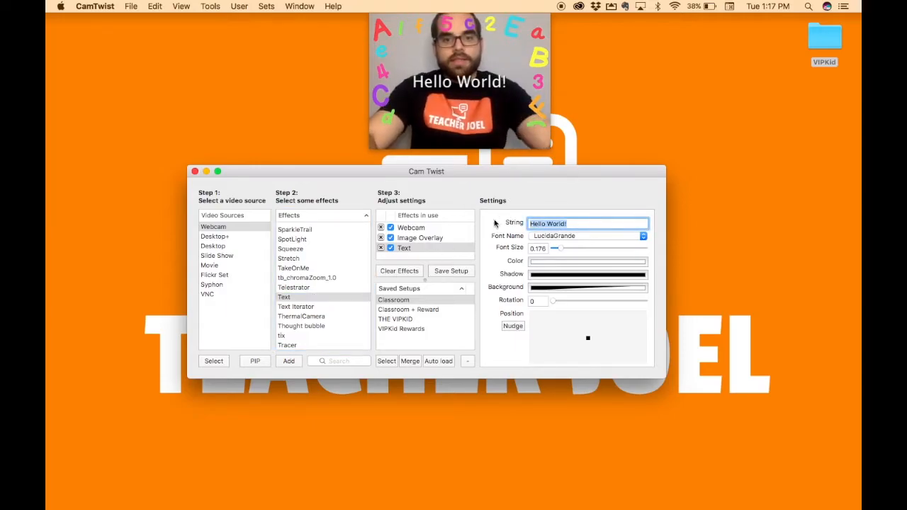
text(Teacher )
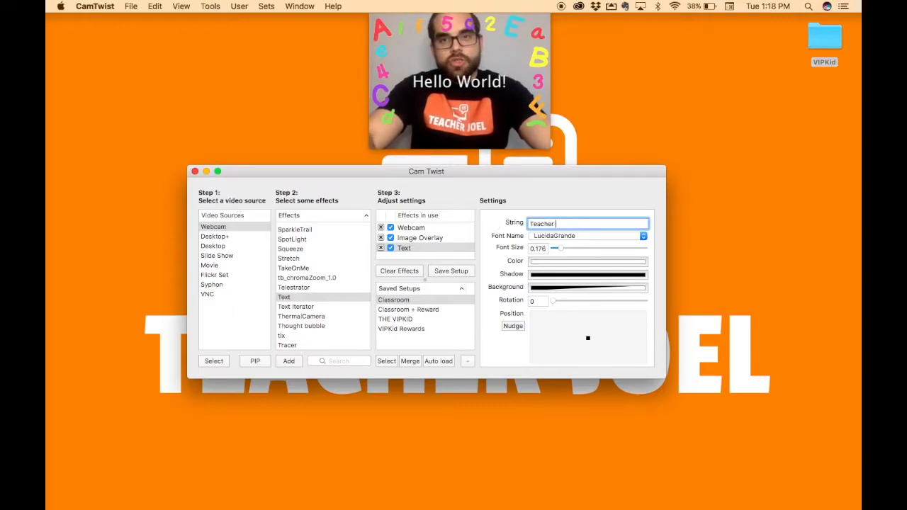
text(Joel)
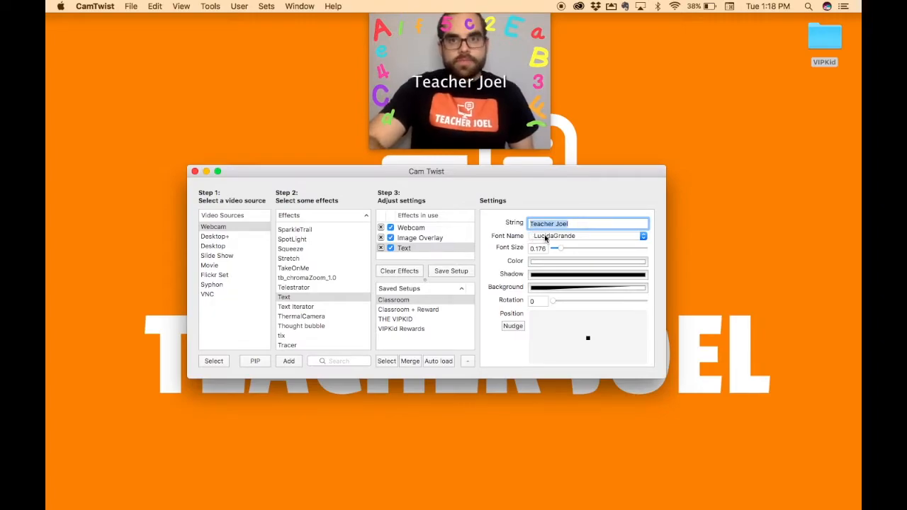
- Change the font of the teacher name text to Chalkduster
click(551, 237)
mouse_move(579, 13)
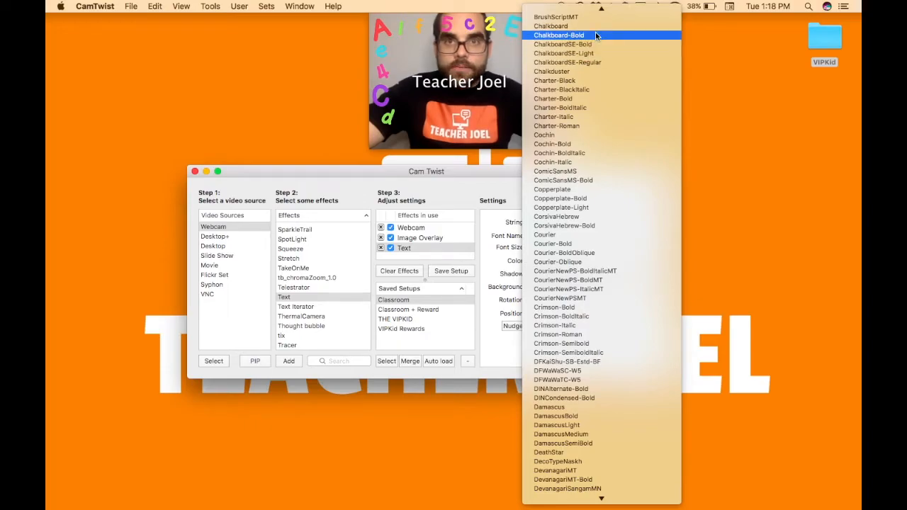
click(593, 71)
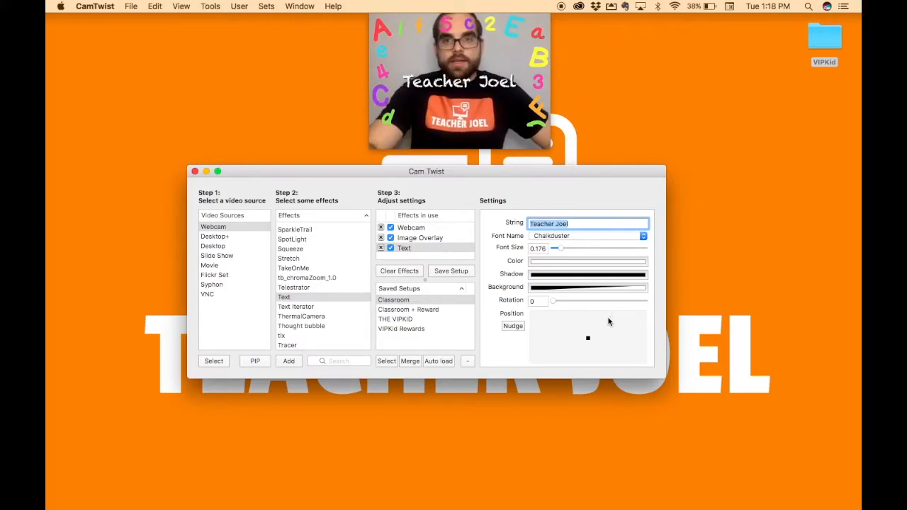
- Move the teacher name text to the lower-left corner of the video and reduce its font size to 0.151
scroll(587, 340, down, 3)
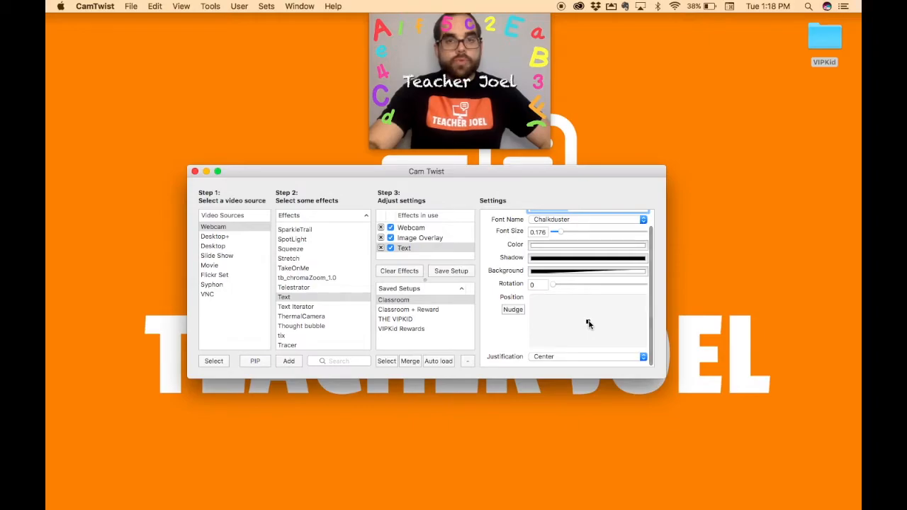
drag(588, 322, 569, 340)
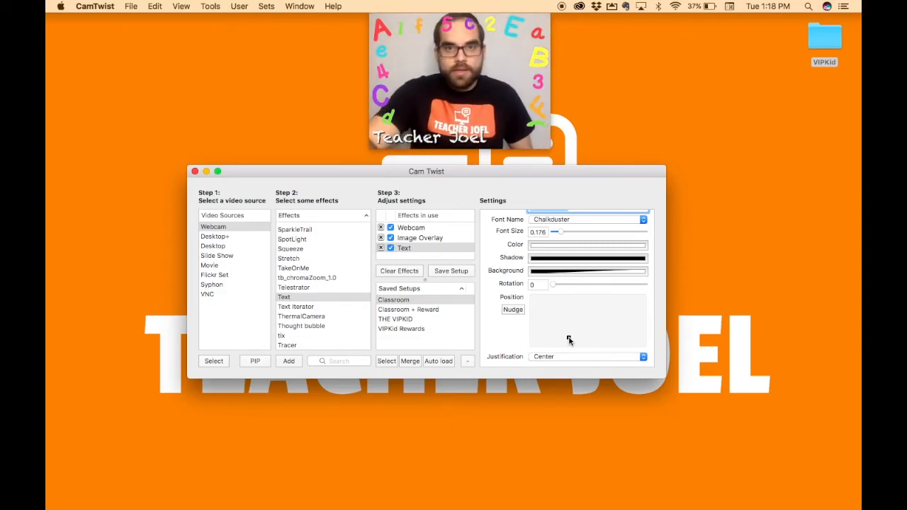
scroll(568, 340, up, 2)
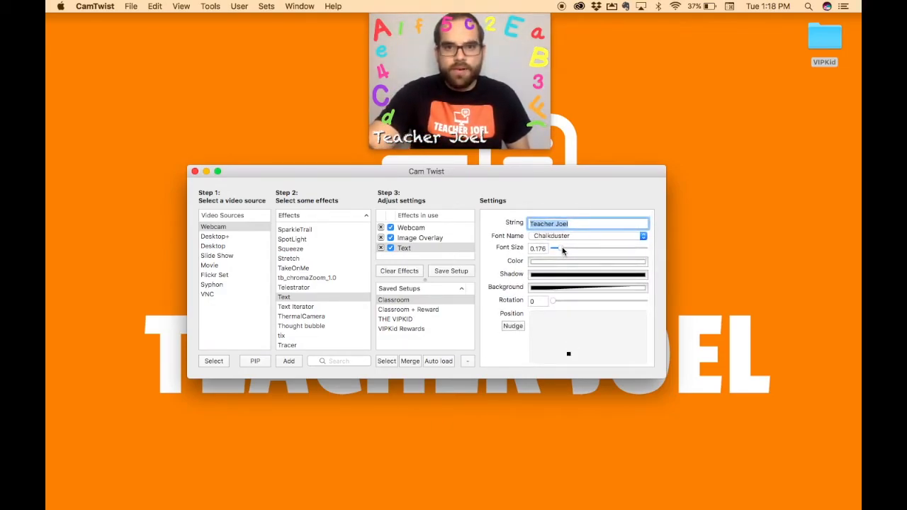
drag(562, 251, 561, 250)
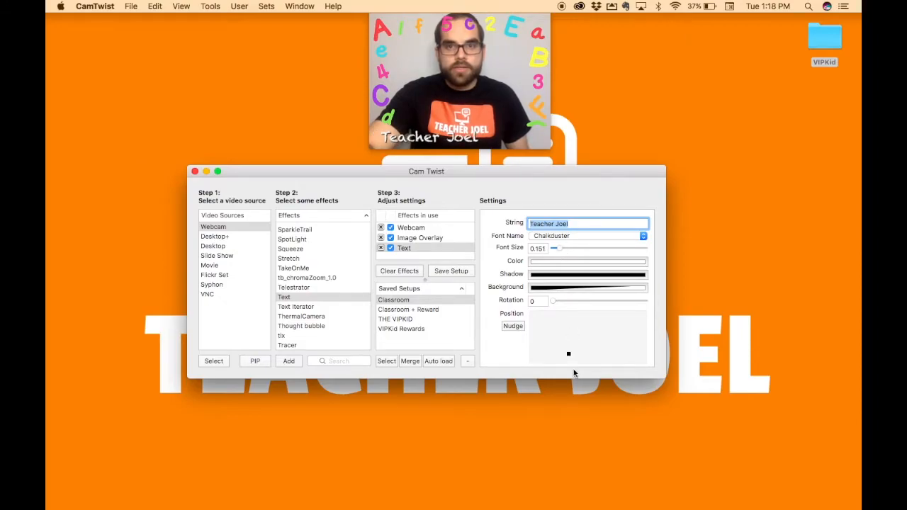
drag(568, 356, 563, 358)
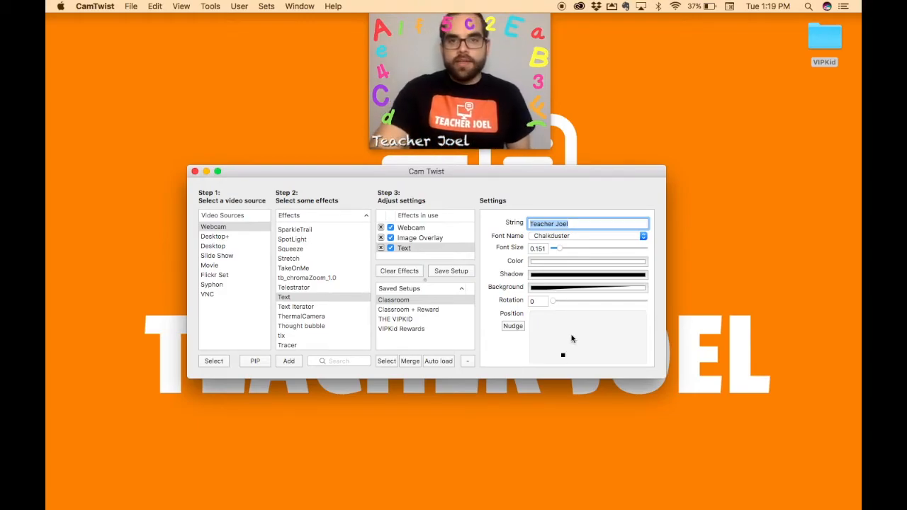
- Try the pink of the border's 4 as the name text colour, and settle on the light blue sampled from the border's e
click(564, 262)
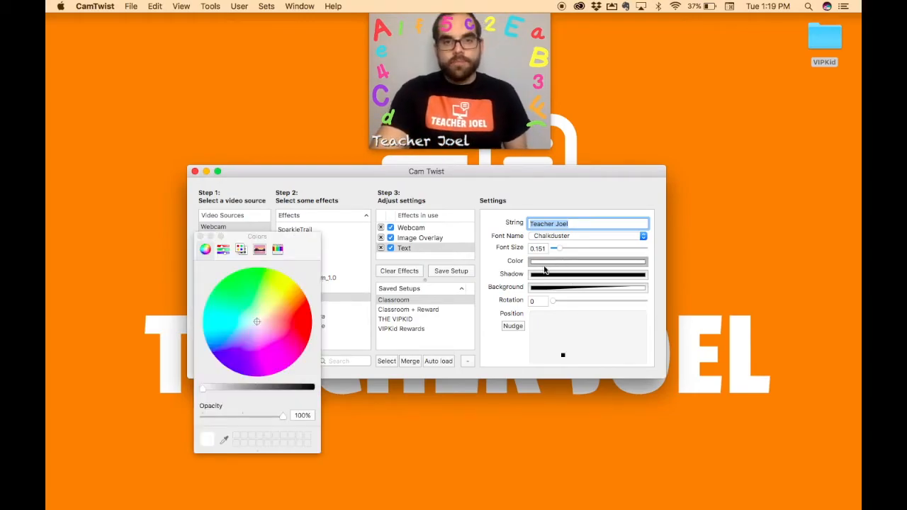
click(224, 440)
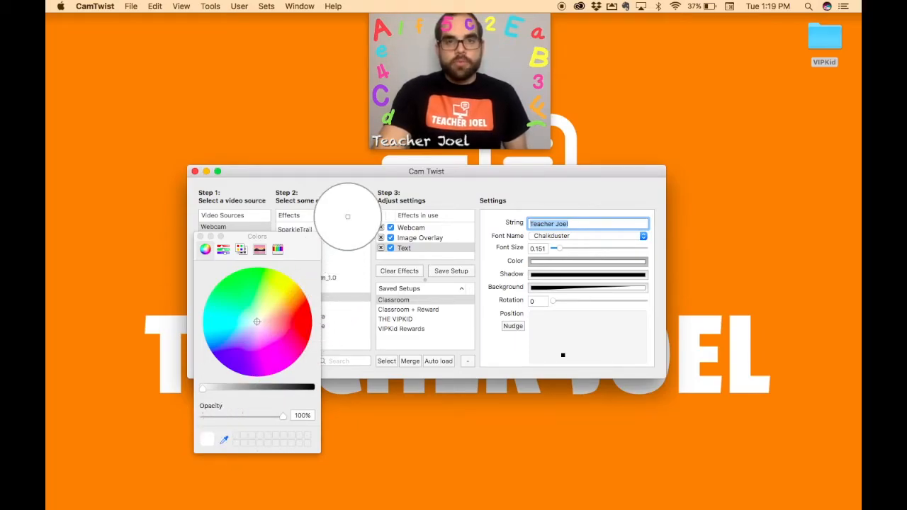
click(384, 74)
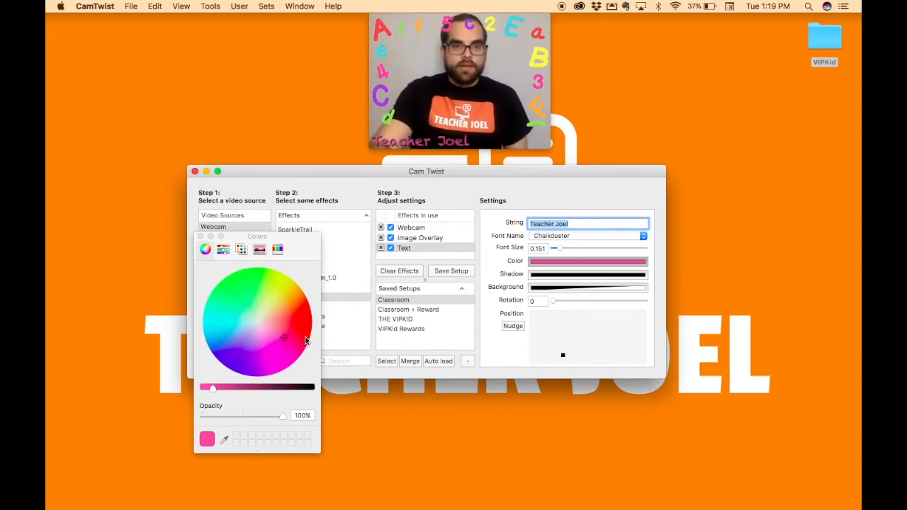
click(223, 441)
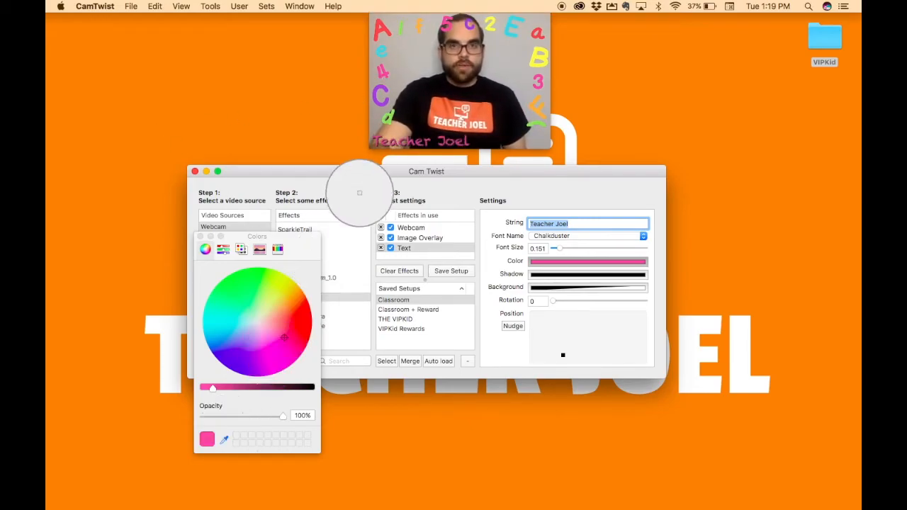
click(376, 53)
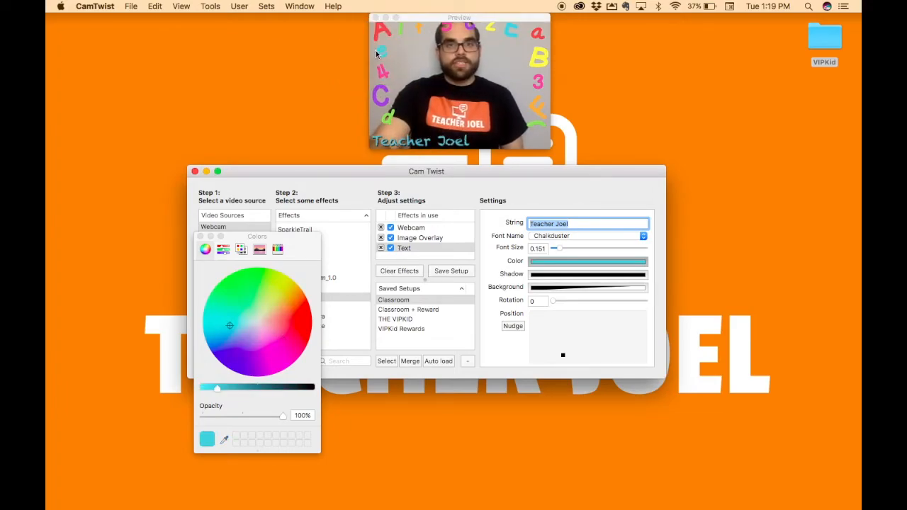
click(200, 237)
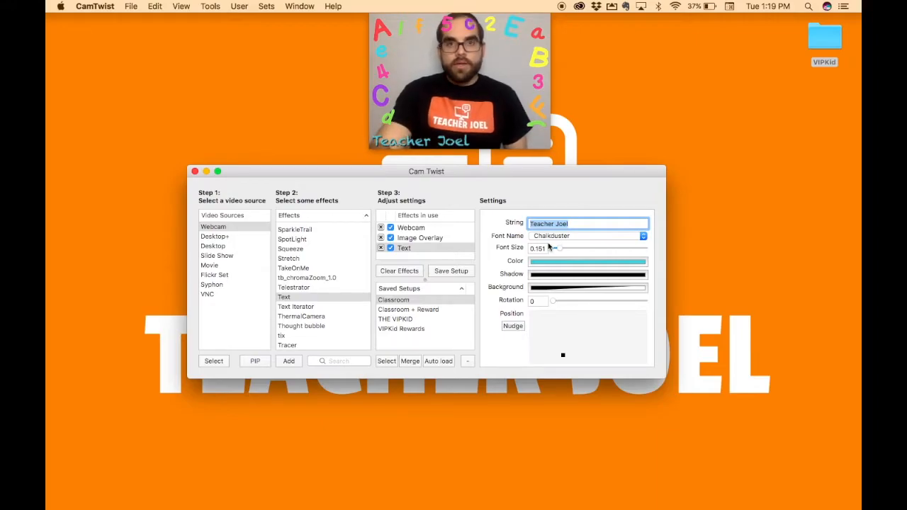
- Change the shadow colour of the teacher name text to white
click(549, 276)
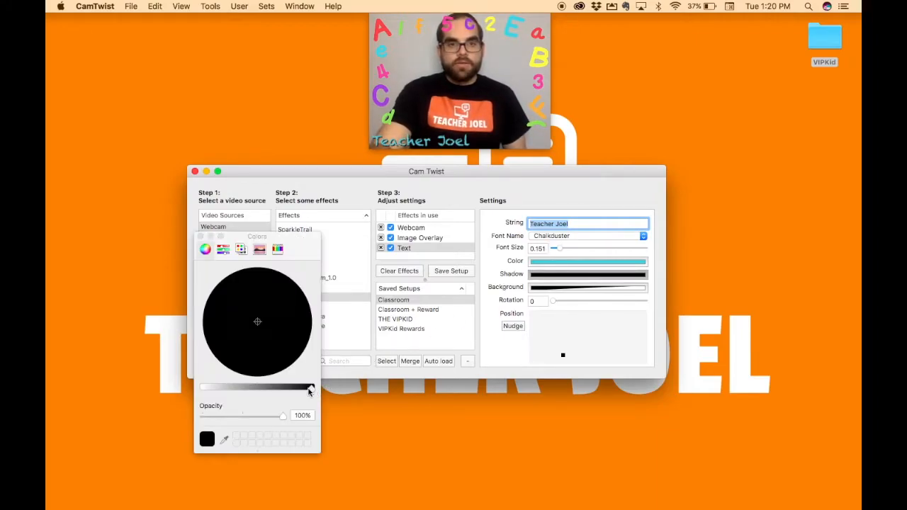
drag(313, 387, 197, 383)
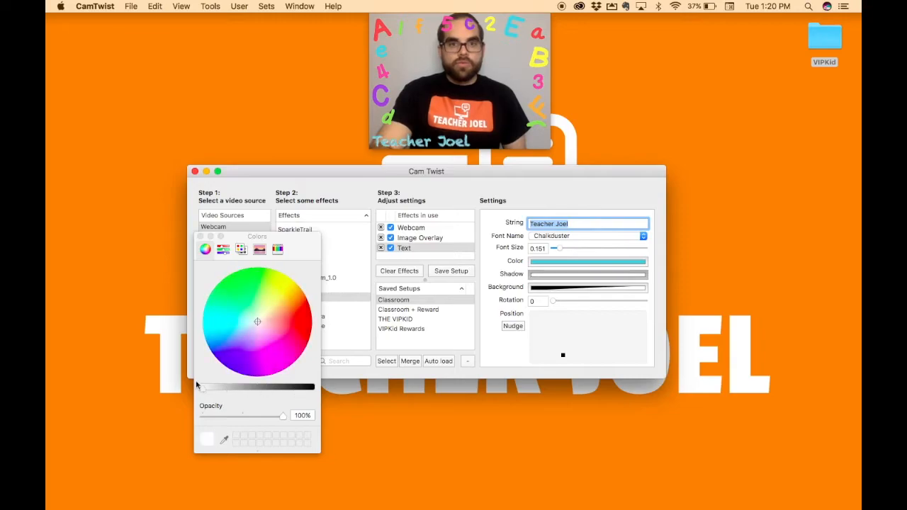
click(200, 237)
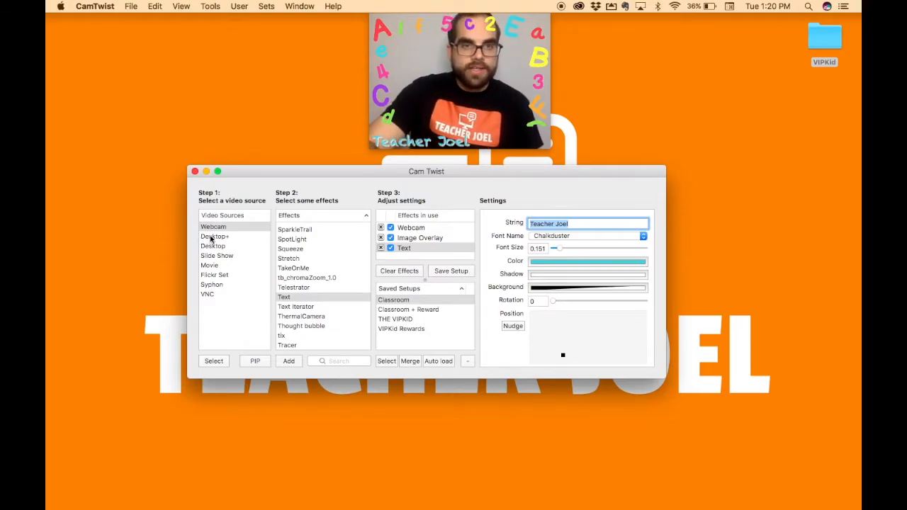
- Add Desktop+ as a picture-in-picture at scale 0.57 in the lower-right corner of the video
click(214, 238)
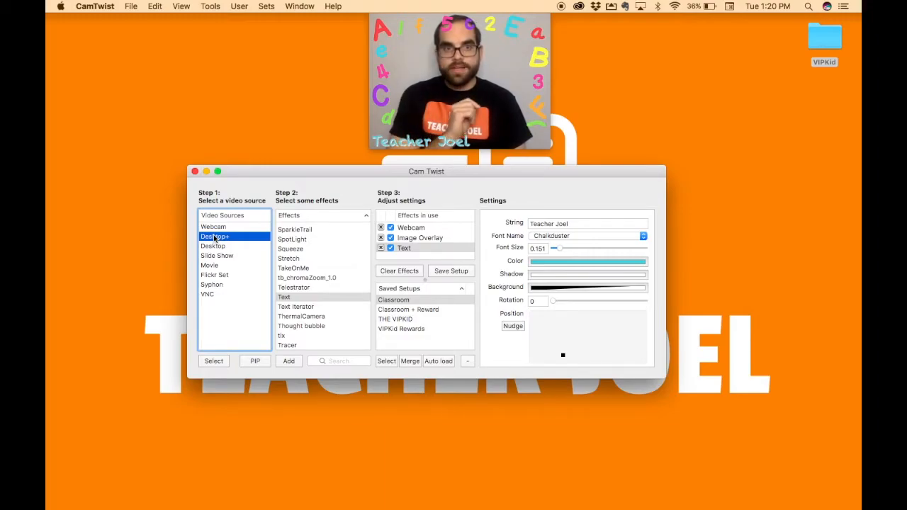
click(256, 361)
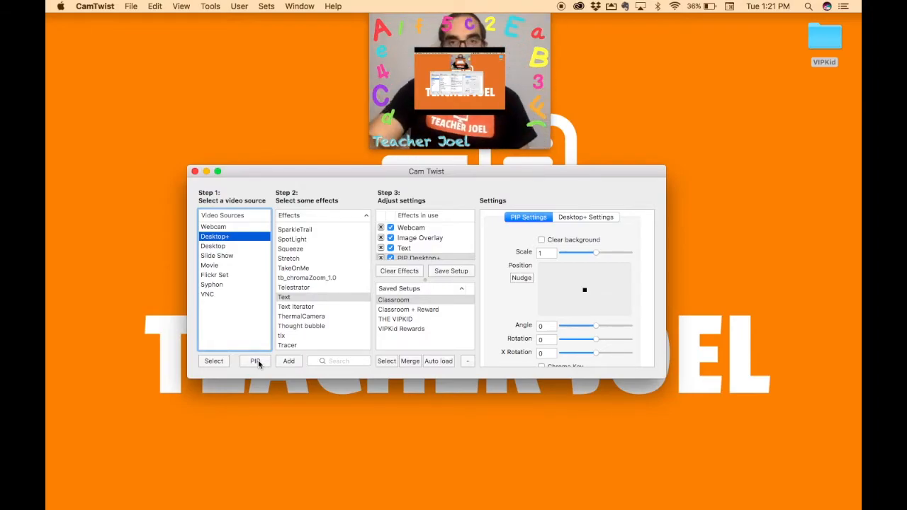
scroll(596, 296, down, 1)
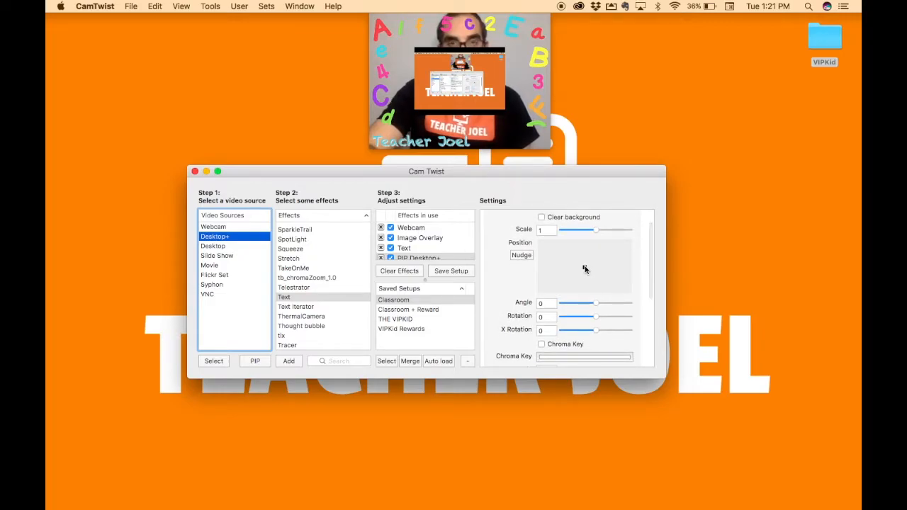
drag(584, 267, 607, 279)
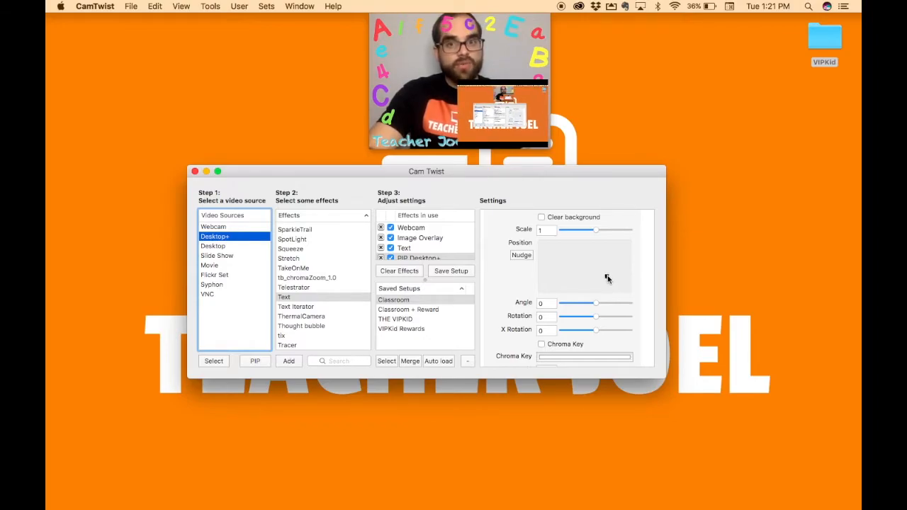
drag(594, 231, 581, 233)
drag(607, 276, 617, 282)
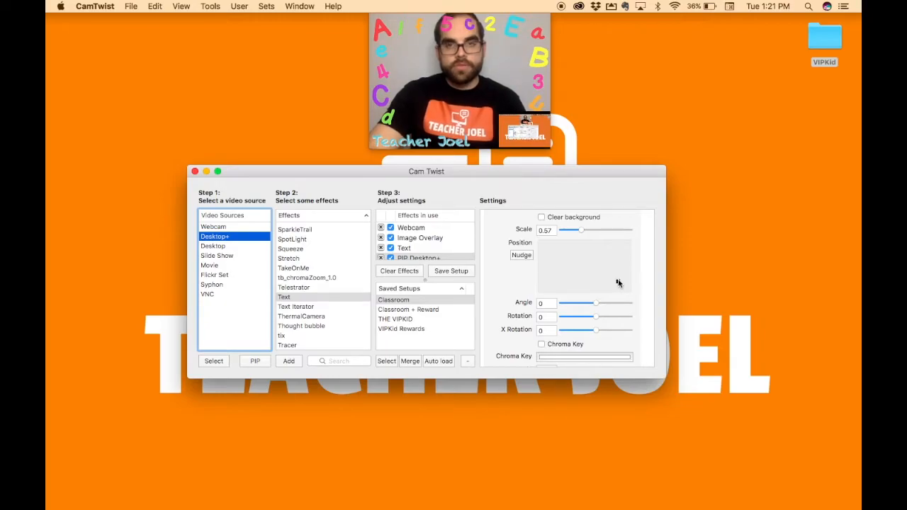
- Enable Clear background for the Desktop+ picture-in-picture
click(541, 217)
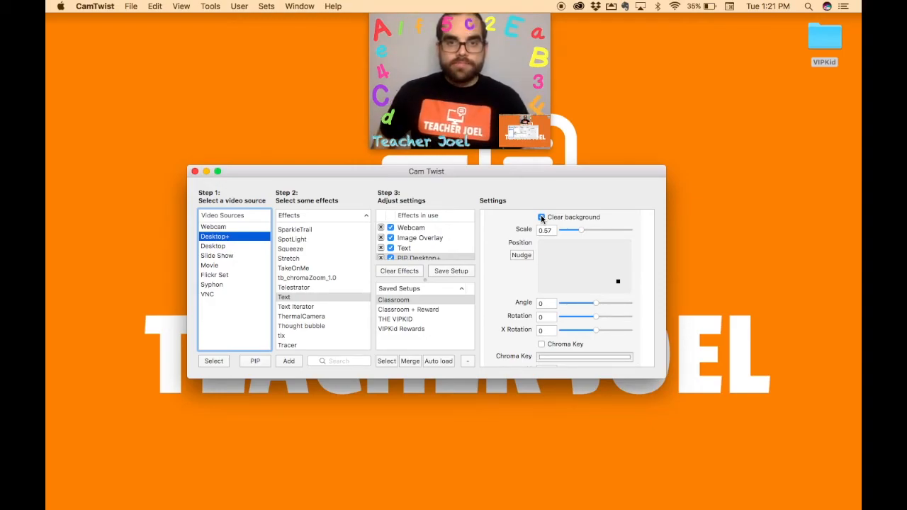
click(541, 217)
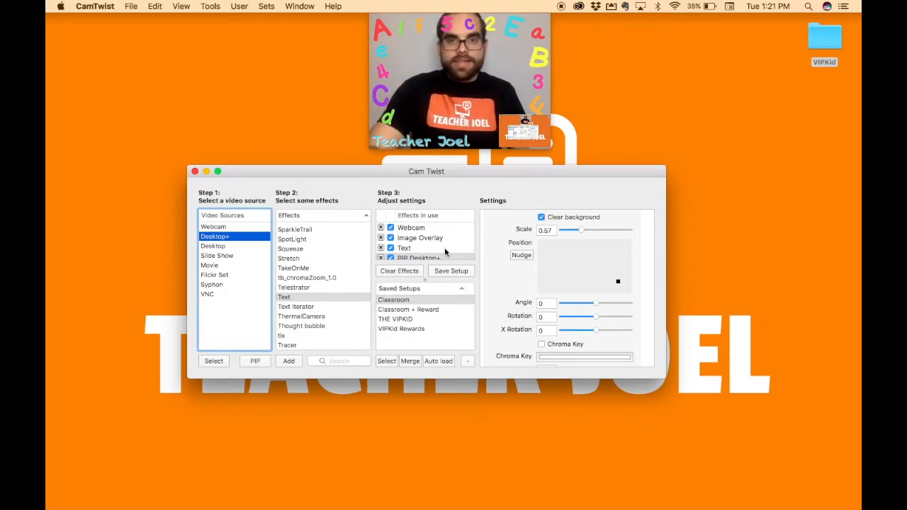
scroll(554, 289, down, 5)
scroll(542, 291, up, 8)
- Confine the Desktop+ capture to an application window instead of the full screen
click(587, 218)
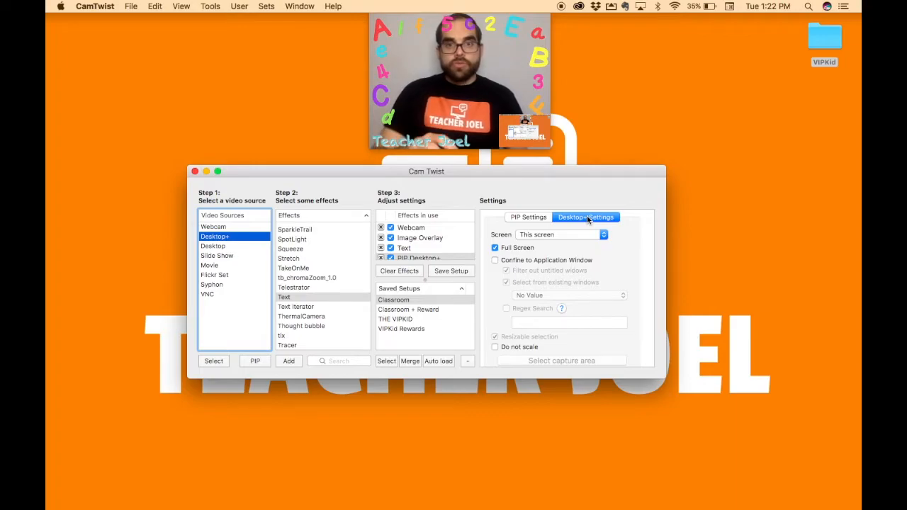
click(494, 260)
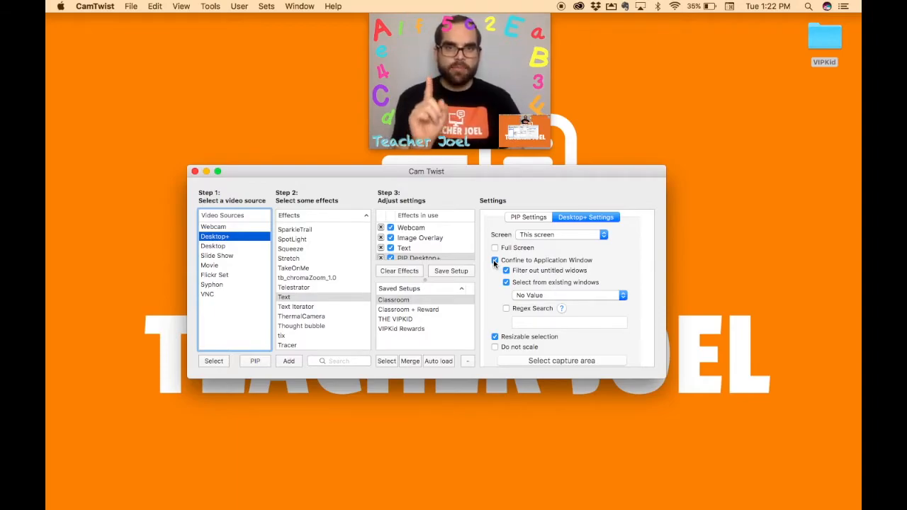
click(495, 261)
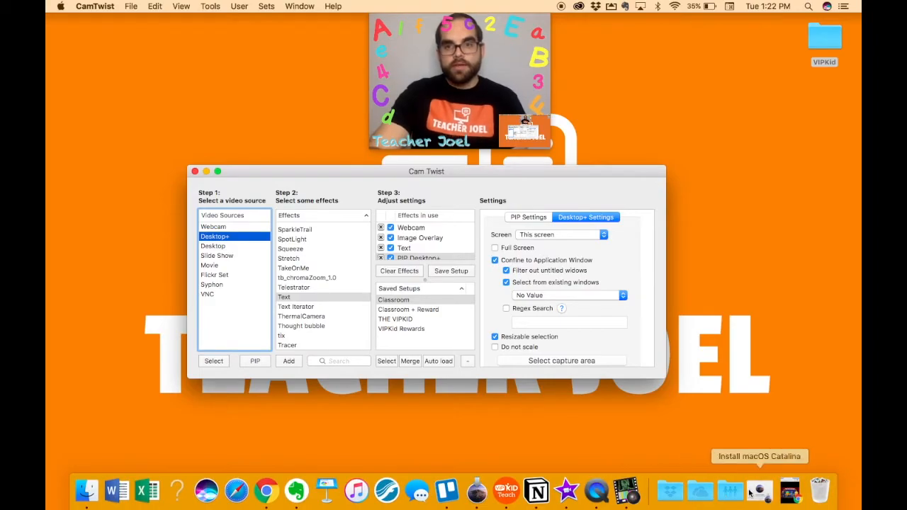
- Restore the minimized Chrome window with the Burger/Booger Dino's Mystery Box slideshow and shift it slightly down
click(791, 490)
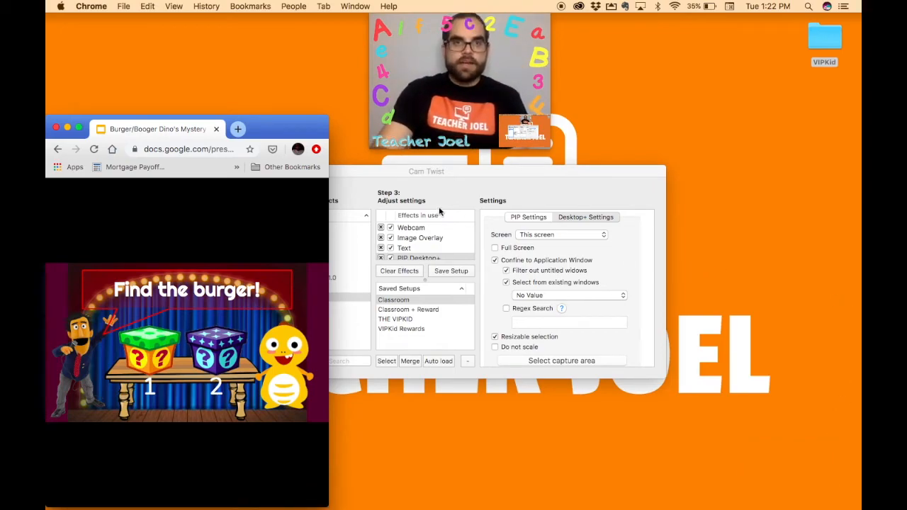
drag(317, 130, 317, 132)
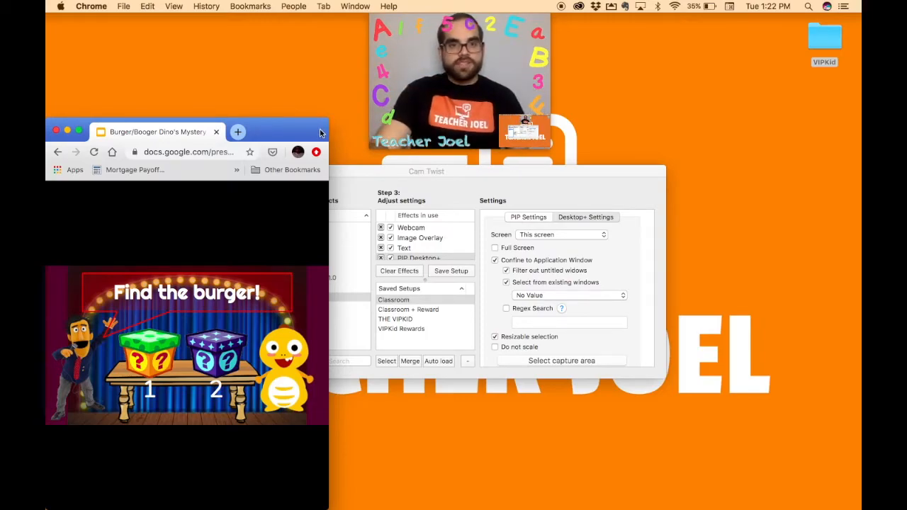
mouse_move(184, 457)
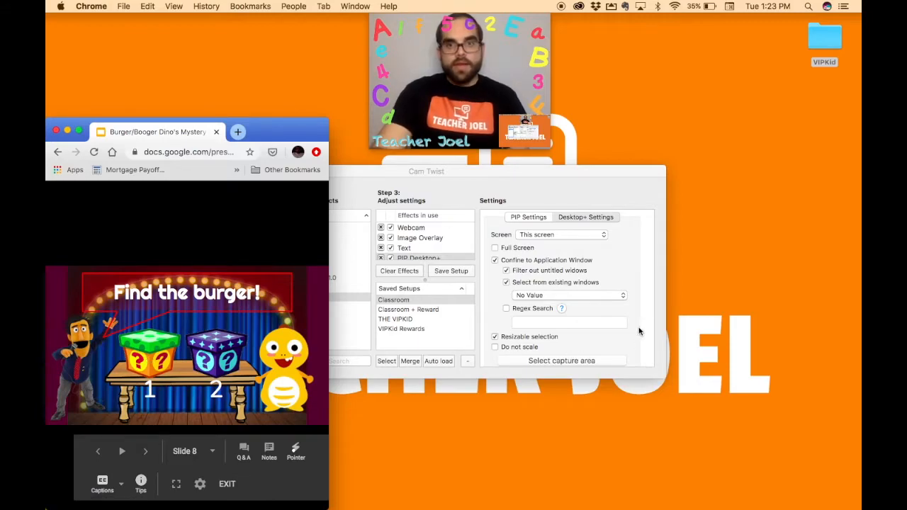
- Switch back to CamTwist and choose the Google Chrome window with the Burger/Booger Dino's Mystery Box slides as the Desktop+ capture window
click(637, 281)
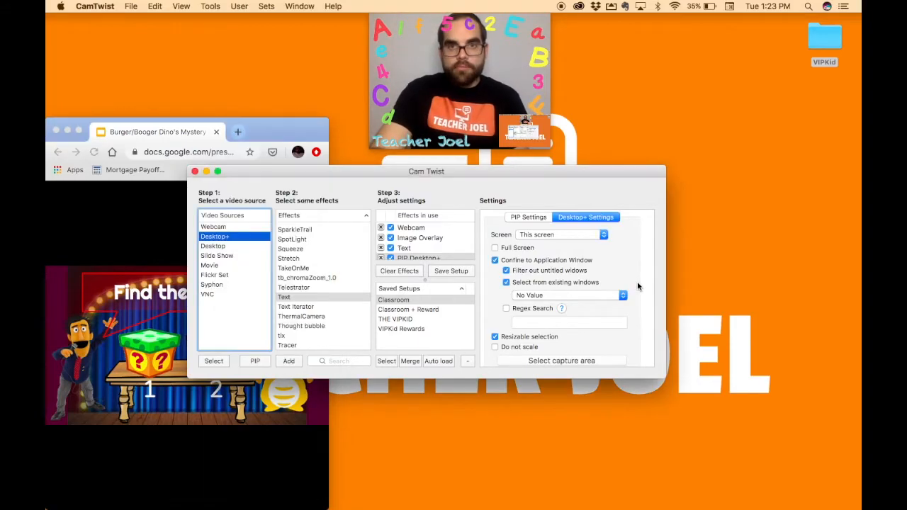
click(600, 296)
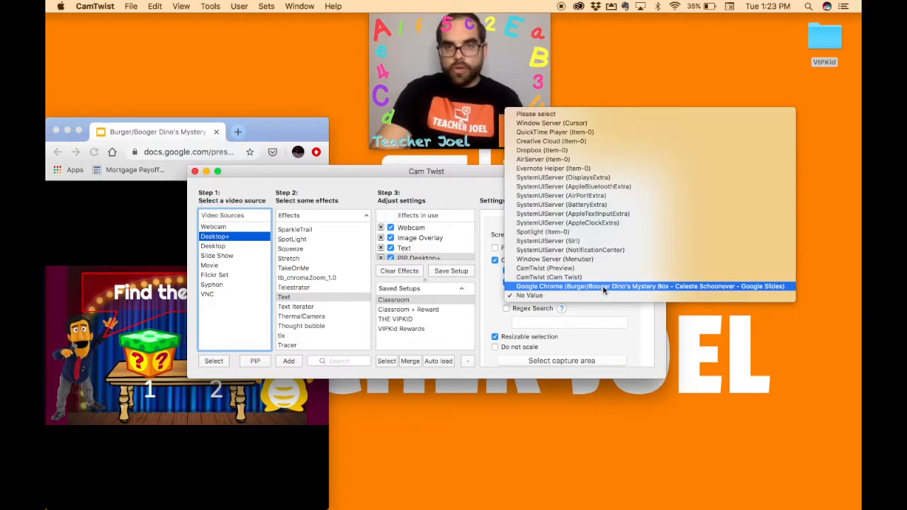
click(603, 287)
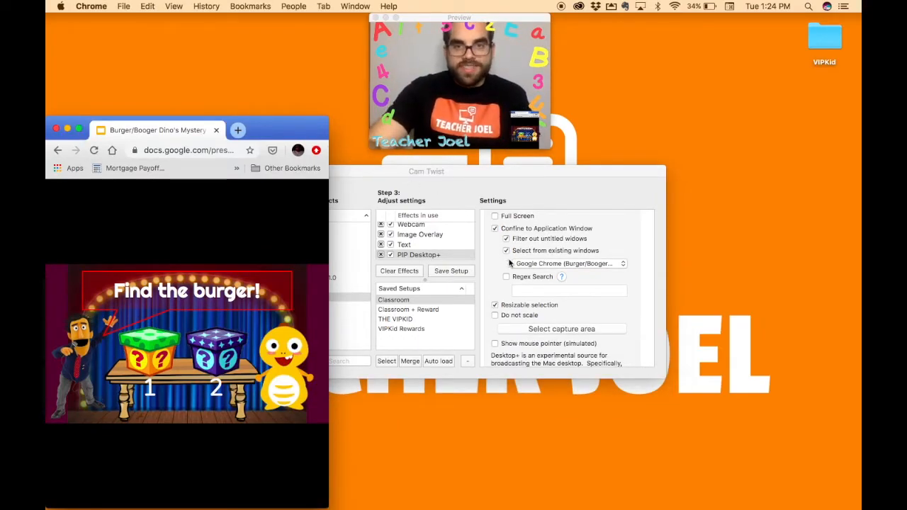
- Resize the Desktop+ capture area vertically so it frames only the "Find the burger!" slide, and finish selecting
click(529, 329)
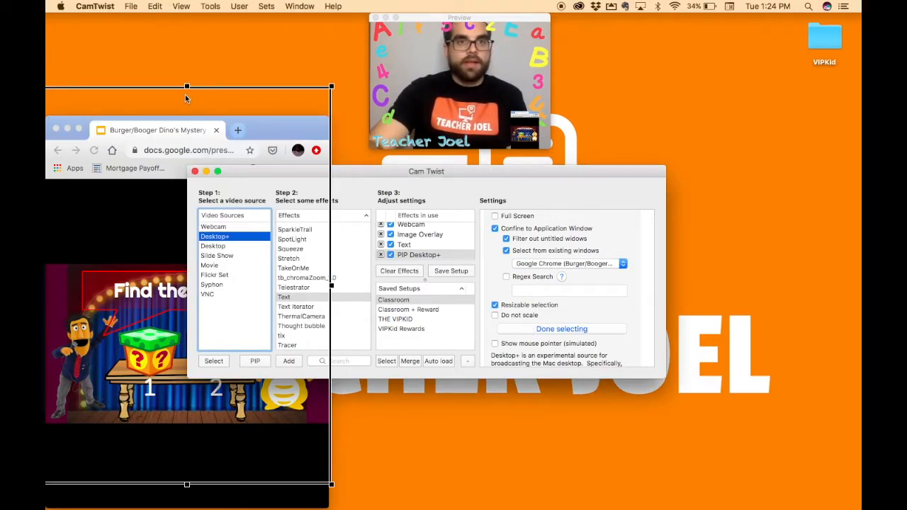
drag(187, 88, 184, 266)
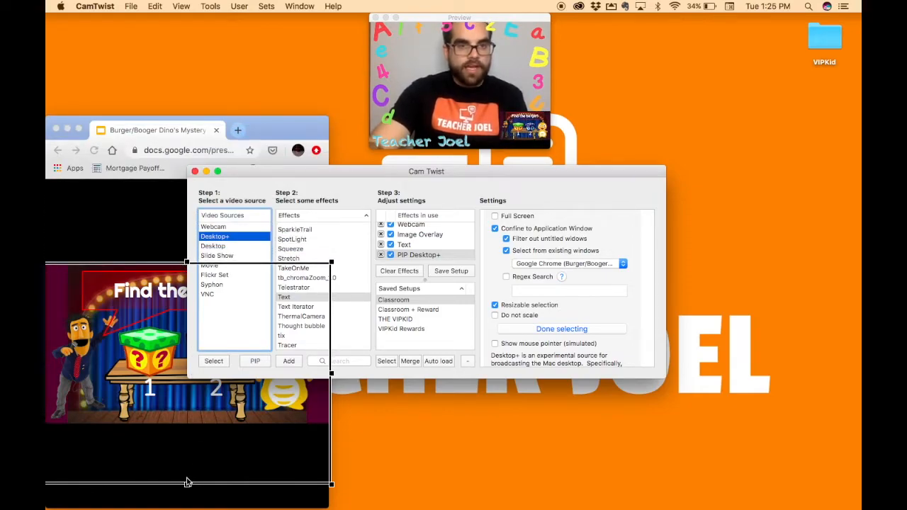
drag(187, 483, 193, 425)
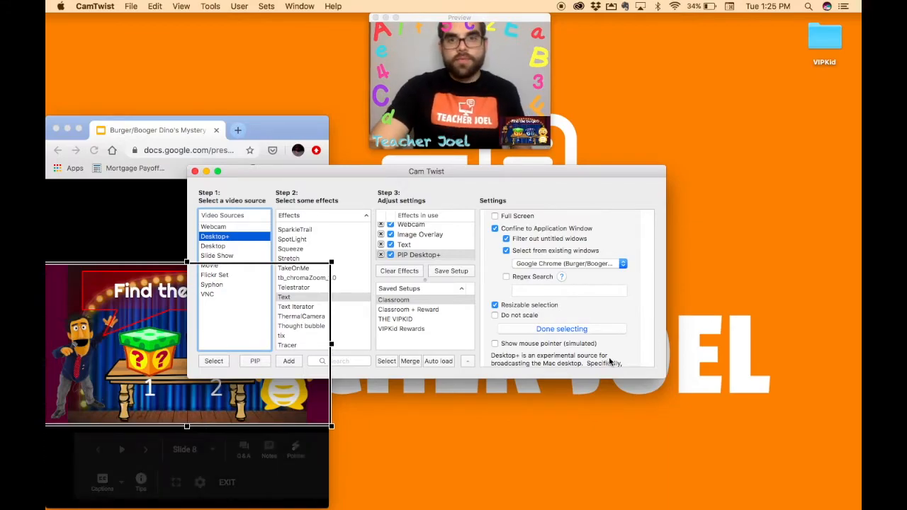
click(577, 329)
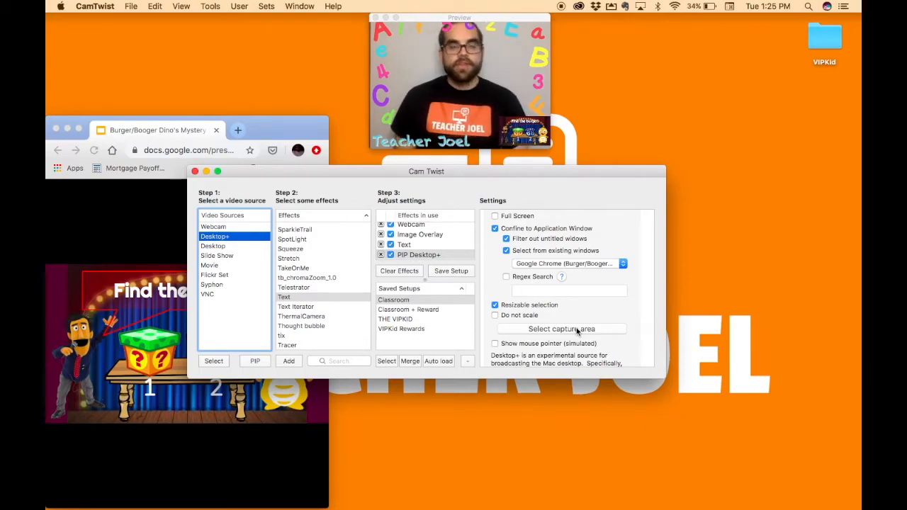
click(522, 16)
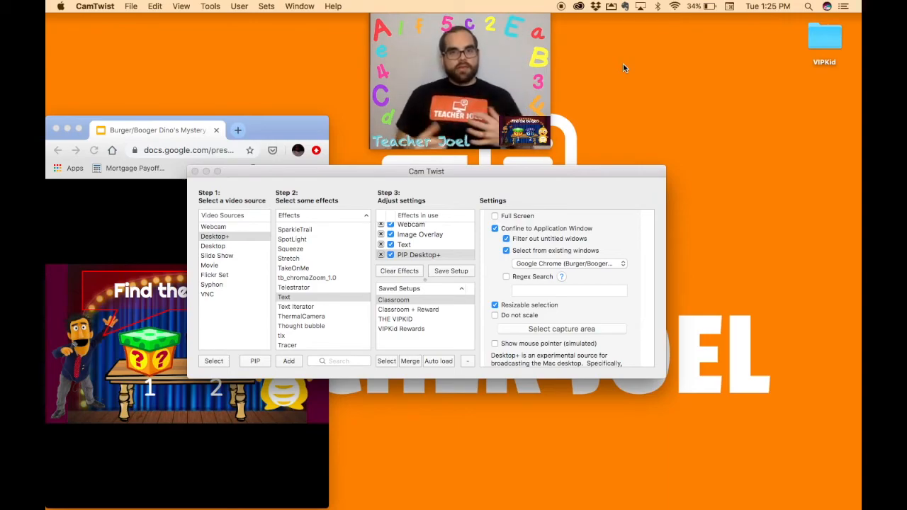
- Swap the picture-in-picture Desktop+ slideshow with the webcam video source so the slides fill the main picture
scroll(591, 307, up, 3)
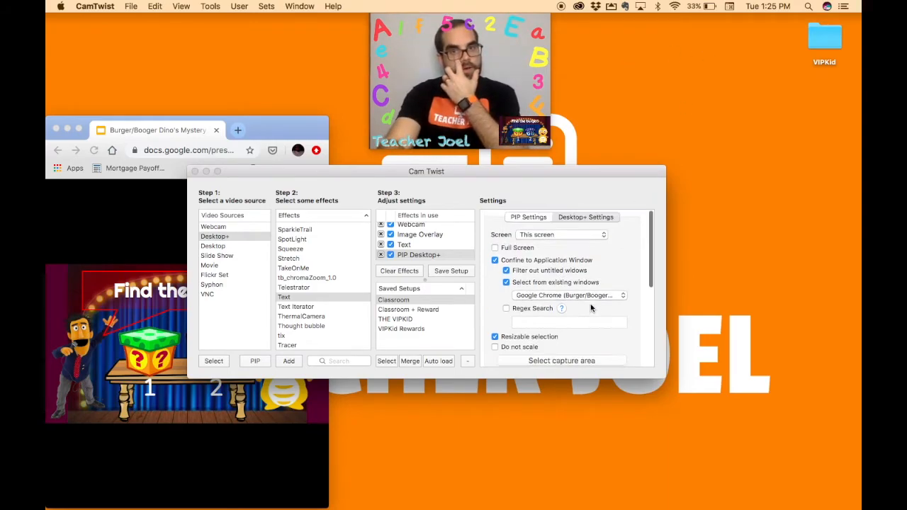
click(533, 217)
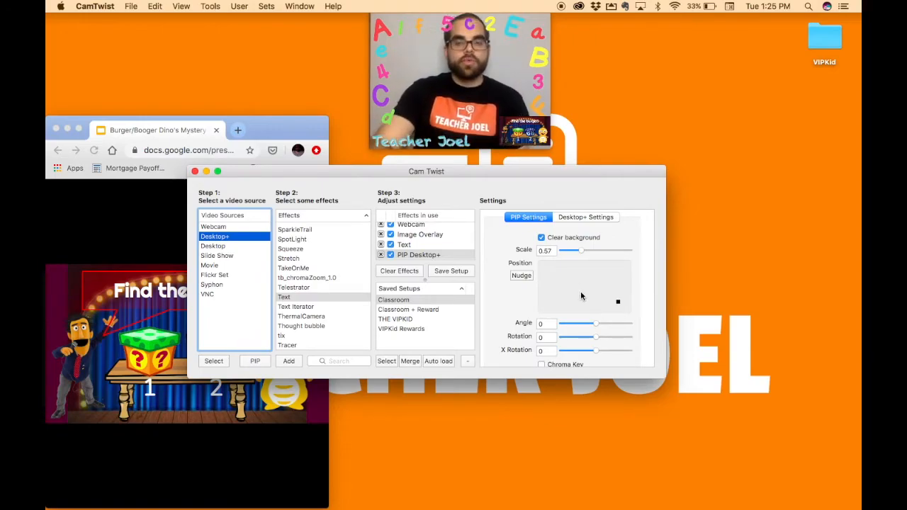
scroll(580, 294, down, 5)
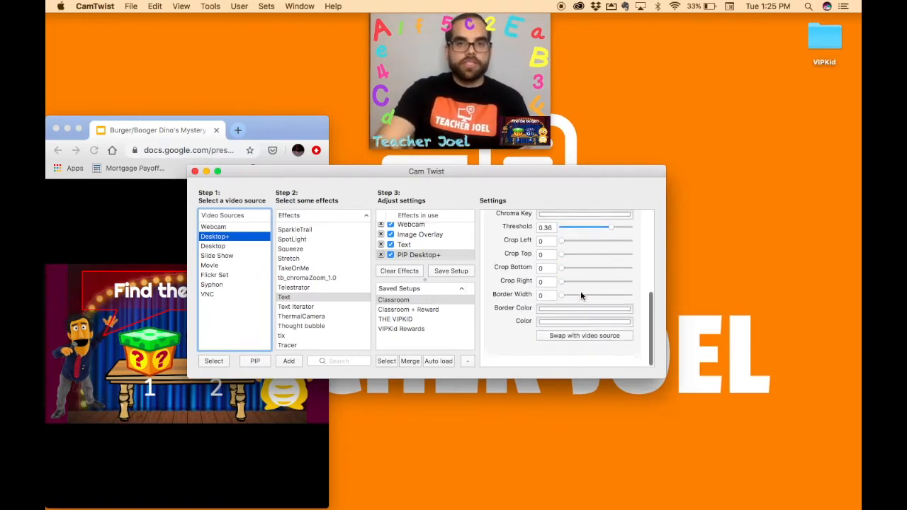
click(580, 341)
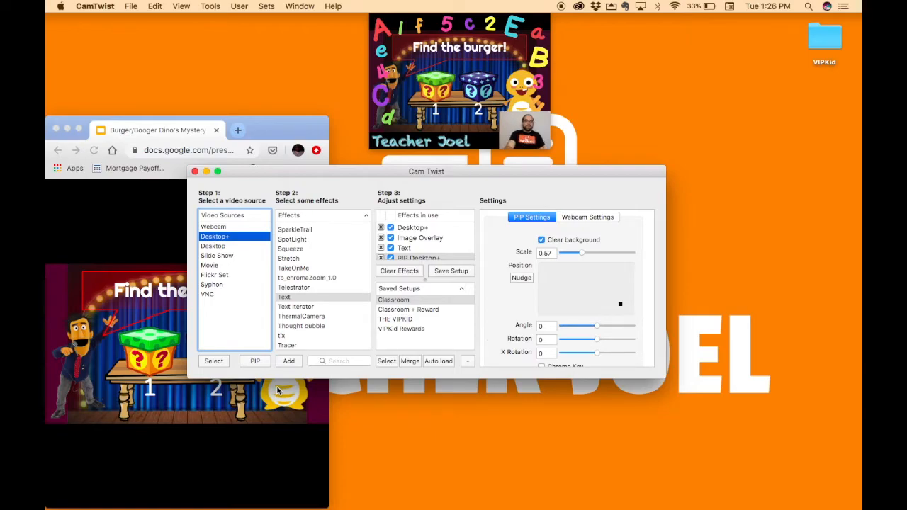
- Switch to the Chrome slideshow and play one round: open box 1, try again, open box 2, and continue to the next question
click(144, 365)
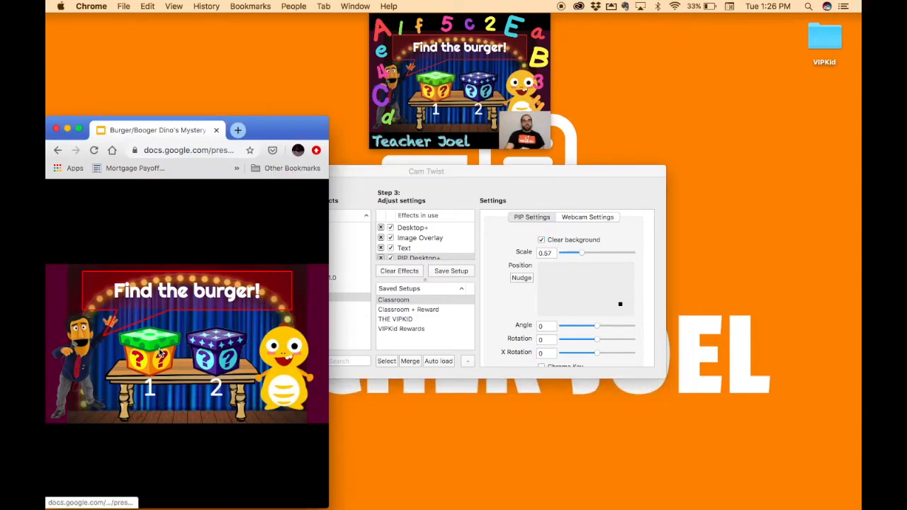
click(159, 352)
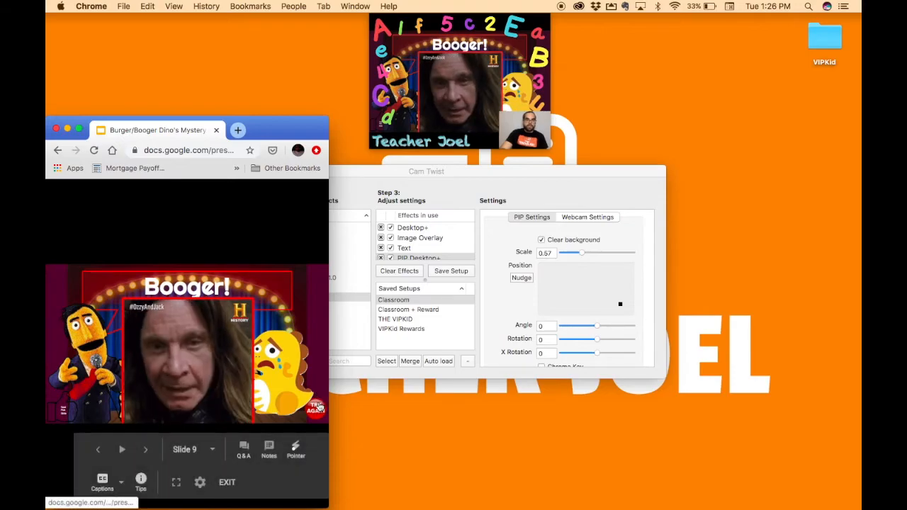
click(224, 365)
click(224, 365)
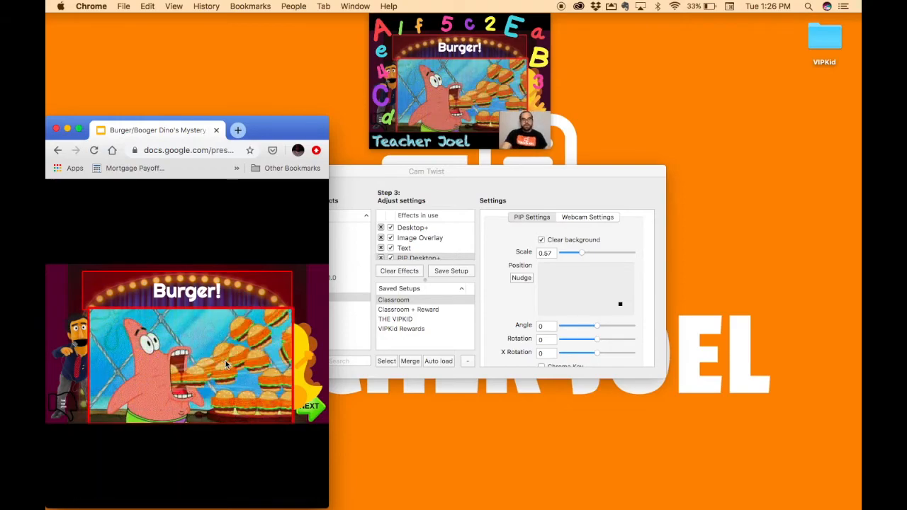
click(313, 406)
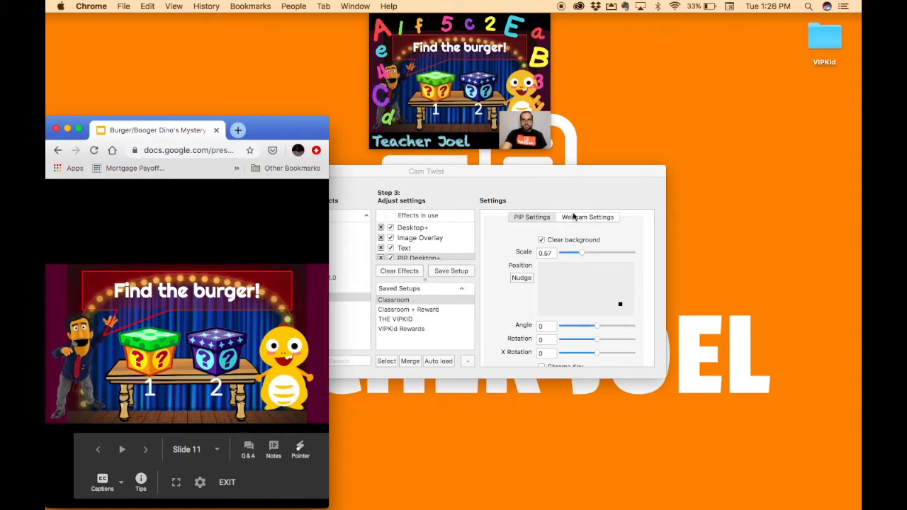
- Return to CamTwist and swap the sources back, making the webcam the main picture and the slideshow the inset
scroll(570, 283, down, 5)
click(584, 342)
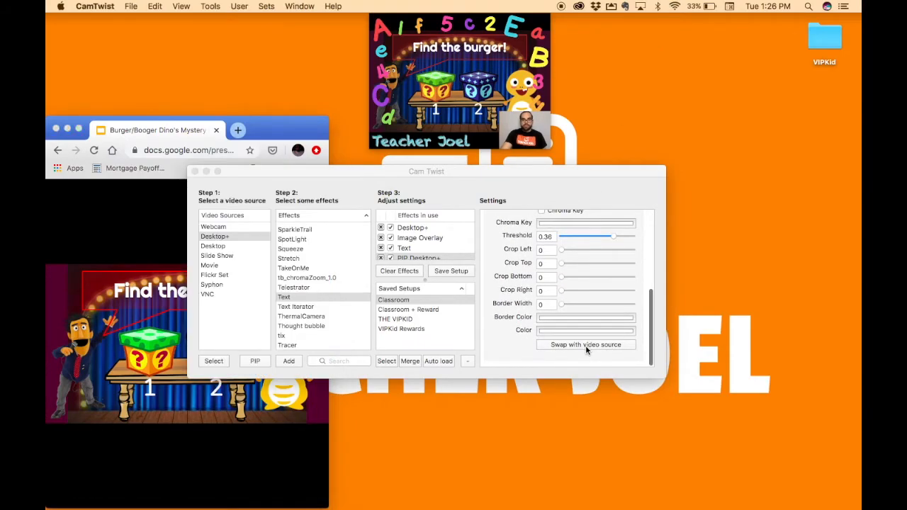
click(585, 343)
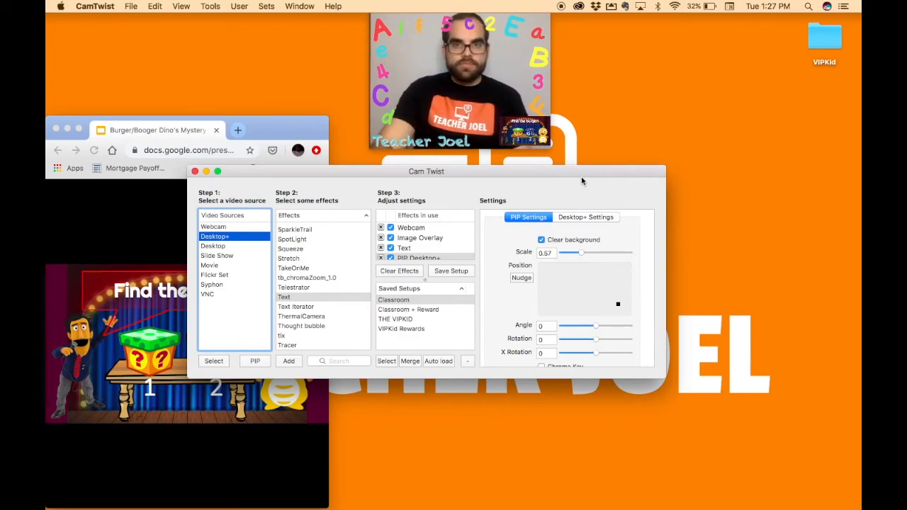
- Move the CamTwist window over the upper part of the Chrome window, leaving the slide and the video preview uncovered
drag(585, 174, 251, 17)
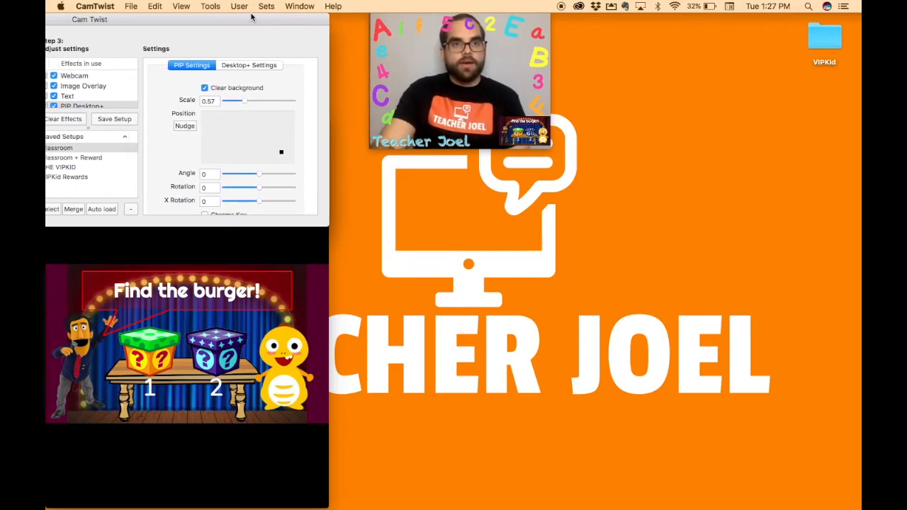